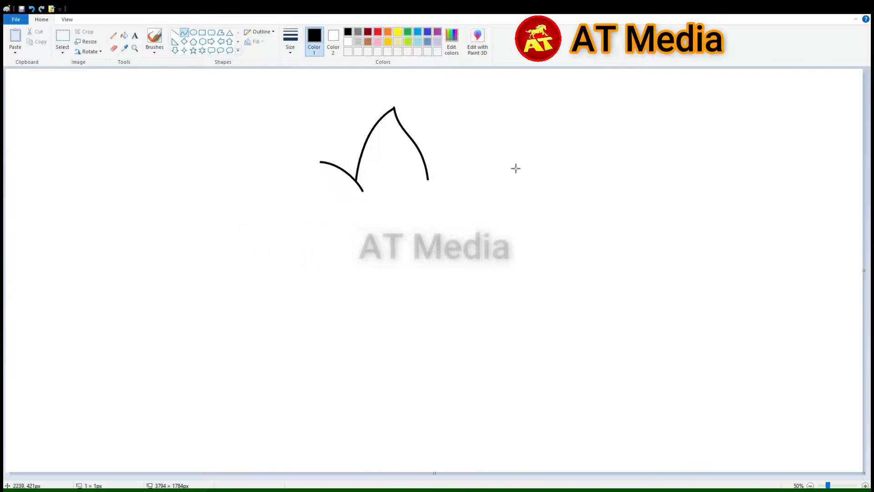
Step: Draw the left ear's curved outer edge down from its tip and the central quill's left side rising from the ear
{"action": "left_click_drag", "start_coordinate": [320, 162], "coordinate": [314, 214]}
{"action": "key", "text": "ctrl+z"}
{"action": "left_click_drag", "start_coordinate": [321, 162], "coordinate": [324, 210]}
{"action": "left_click_drag", "start_coordinate": [322, 178], "coordinate": [314, 212]}
{"action": "key", "text": "ctrl+z"}
{"action": "left_click_drag", "start_coordinate": [321, 163], "coordinate": [314, 213]}
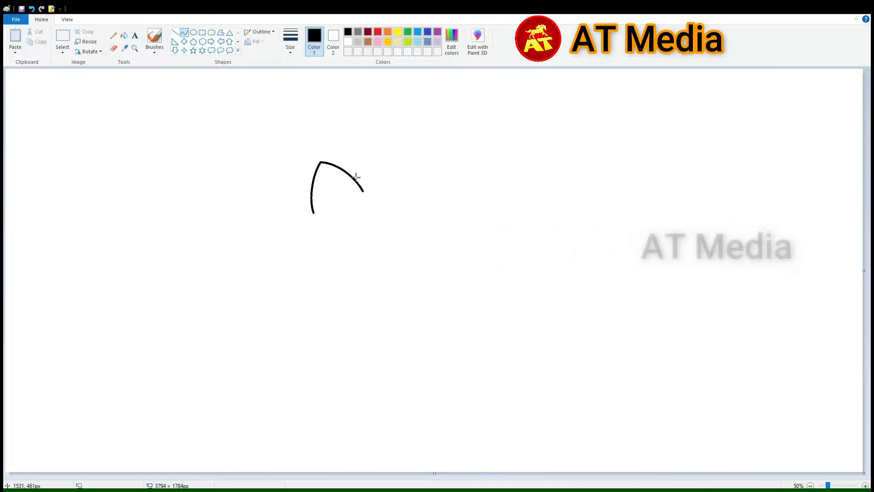
{"action": "left_click_drag", "start_coordinate": [352, 176], "coordinate": [400, 95]}
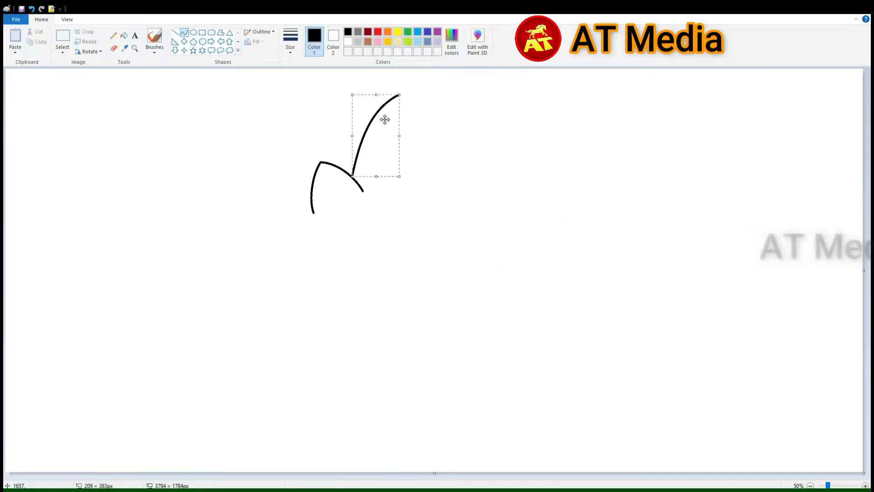
Step: Place a horizontally mirrored copy of the left ear opposite it, on the other side of the central quill
{"action": "left_click", "coordinate": [62, 36]}
{"action": "left_click_drag", "start_coordinate": [279, 142], "coordinate": [372, 230]}
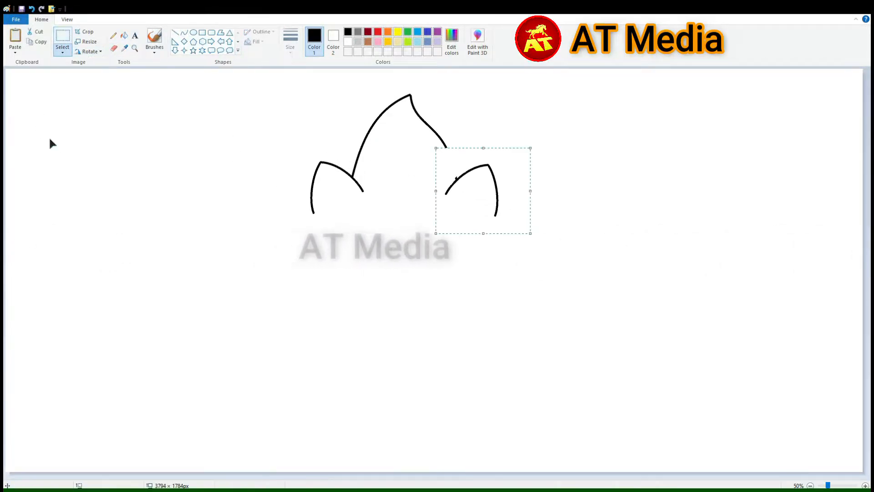
{"action": "left_click", "coordinate": [340, 289]}
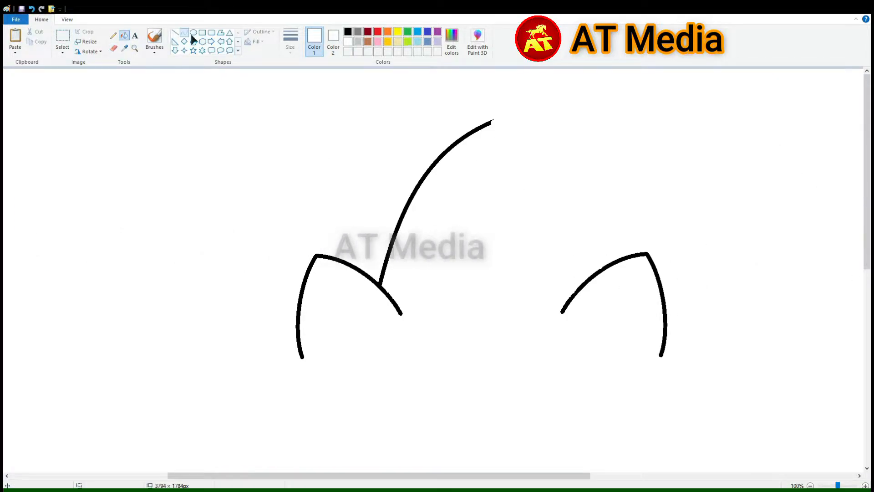
Step: Draw the central quill's right side as a black S-curve down to the right ear and extend the left side to the tip
{"action": "left_click", "coordinate": [184, 33]}
{"action": "left_click", "coordinate": [348, 32]}
{"action": "left_click_drag", "start_coordinate": [491, 121], "coordinate": [599, 269]}
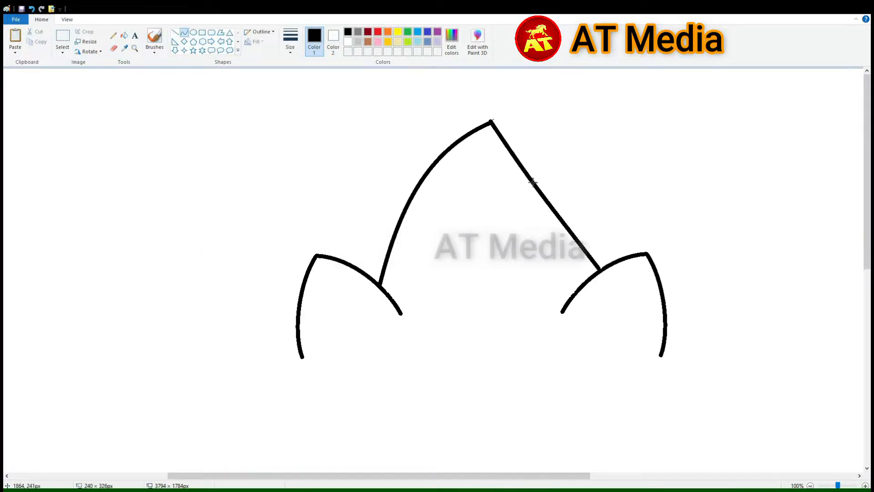
{"action": "left_click_drag", "start_coordinate": [524, 168], "coordinate": [516, 188]}
{"action": "left_click_drag", "start_coordinate": [569, 214], "coordinate": [583, 190]}
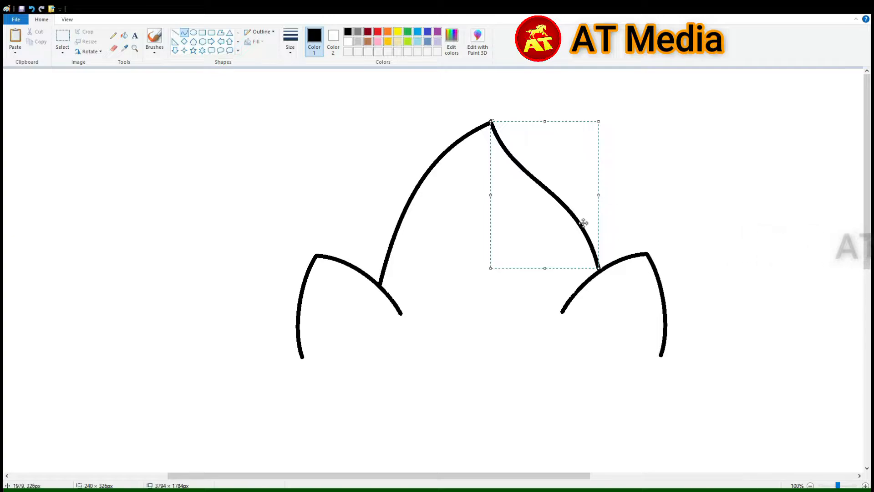
{"action": "left_click_drag", "start_coordinate": [515, 111], "coordinate": [601, 269]}
{"action": "left_click_drag", "start_coordinate": [540, 162], "coordinate": [529, 170]}
{"action": "left_click_drag", "start_coordinate": [570, 196], "coordinate": [578, 181]}
{"action": "left_click_drag", "start_coordinate": [470, 133], "coordinate": [515, 110]}
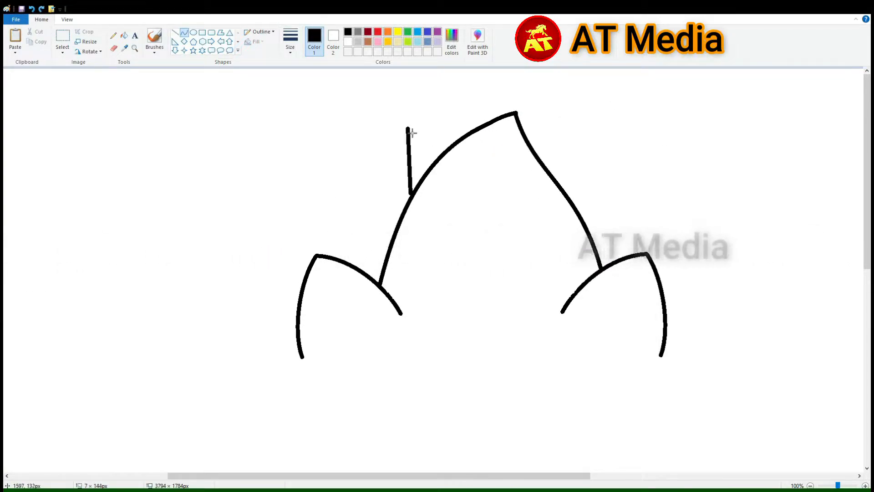
Step: Draw the upper left quill with a short inner edge from the central quill and a long curved outer edge sweeping down
{"action": "left_click_drag", "start_coordinate": [412, 132], "coordinate": [409, 126]}
{"action": "left_click_drag", "start_coordinate": [409, 172], "coordinate": [402, 167]}
{"action": "left_click_drag", "start_coordinate": [408, 148], "coordinate": [403, 146]}
{"action": "mouse_move", "coordinate": [408, 126]}
{"action": "left_mouse_down"}
{"action": "mouse_move", "coordinate": [296, 269]}
{"action": "mouse_move", "coordinate": [278, 318]}
{"action": "left_mouse_up"}
{"action": "left_click_drag", "start_coordinate": [353, 193], "coordinate": [333, 157]}
{"action": "mouse_move", "coordinate": [310, 237]}
{"action": "left_mouse_down"}
{"action": "mouse_move", "coordinate": [299, 218]}
{"action": "mouse_move", "coordinate": [281, 247]}
{"action": "left_mouse_up"}
Step: Draw the lower left quill with a curve from the ear's base to its tip and a long curved outer edge downward
{"action": "scroll", "coordinate": [293, 256], "scroll_direction": "down", "scroll_amount": 3}
{"action": "mouse_move", "coordinate": [267, 223]}
{"action": "left_mouse_down"}
{"action": "mouse_move", "coordinate": [260, 230]}
{"action": "mouse_move", "coordinate": [283, 355]}
{"action": "left_mouse_up"}
{"action": "scroll", "coordinate": [287, 260], "scroll_direction": "down", "scroll_amount": 3}
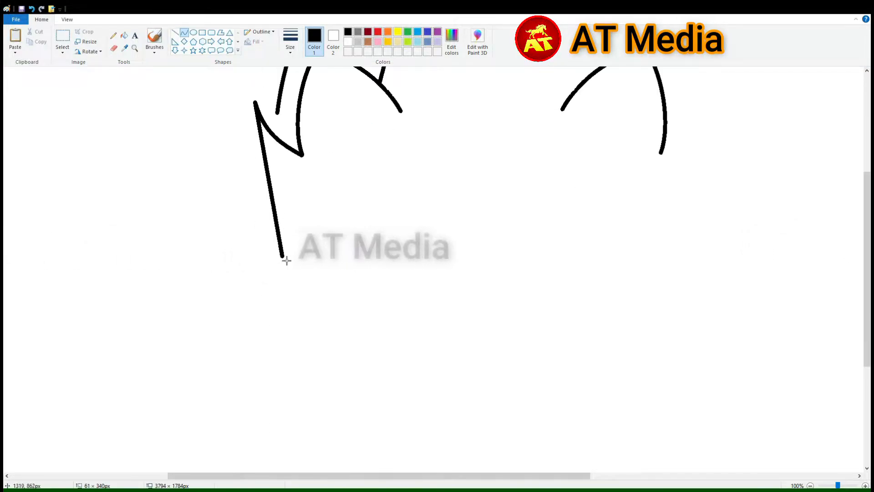
{"action": "left_click_drag", "start_coordinate": [287, 260], "coordinate": [301, 275]}
{"action": "left_click_drag", "start_coordinate": [278, 196], "coordinate": [264, 201]}
Step: Draw the left eye's rounded top outline as an arch below the left ear
{"action": "scroll", "coordinate": [420, 234], "scroll_direction": "down", "scroll_amount": 1}
{"action": "left_click", "coordinate": [336, 260]}
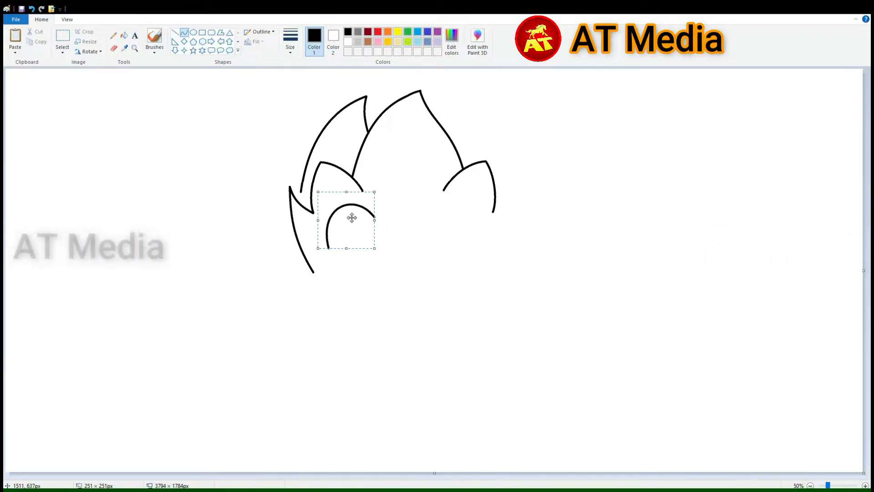
{"action": "left_click_drag", "start_coordinate": [352, 218], "coordinate": [349, 220]}
{"action": "left_click", "coordinate": [336, 268]}
Step: Continue the left eye's outline with a curve dipping to the point between the eyes
{"action": "scroll", "coordinate": [336, 269], "scroll_direction": "up", "scroll_amount": 1, "text": "ctrl"}
{"action": "left_click_drag", "start_coordinate": [262, 476], "coordinate": [527, 476]}
{"action": "scroll", "coordinate": [364, 319], "scroll_direction": "down", "scroll_amount": 1}
{"action": "mouse_move", "coordinate": [194, 264]}
{"action": "left_mouse_down"}
{"action": "mouse_move", "coordinate": [256, 303]}
{"action": "mouse_move", "coordinate": [260, 297]}
{"action": "left_mouse_up"}
{"action": "mouse_move", "coordinate": [237, 291]}
{"action": "left_mouse_down"}
{"action": "mouse_move", "coordinate": [232, 311]}
{"action": "mouse_move", "coordinate": [275, 292]}
{"action": "left_mouse_up"}
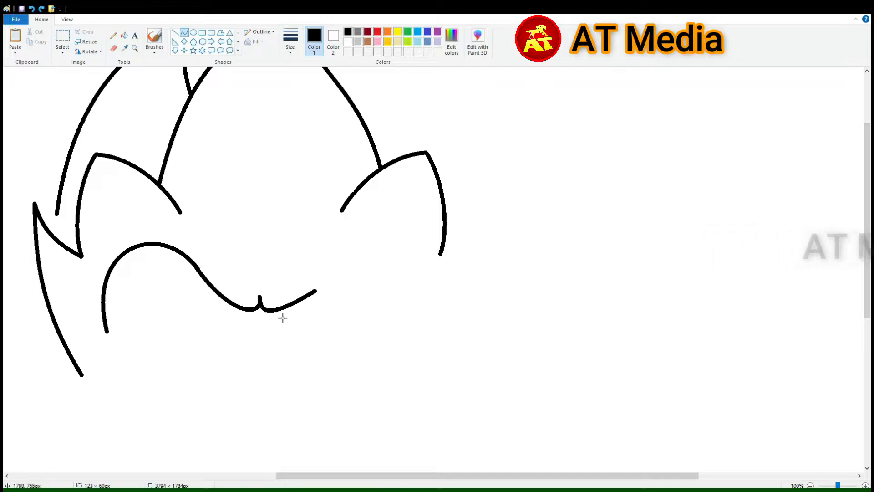
{"action": "left_click_drag", "start_coordinate": [385, 233], "coordinate": [374, 242]}
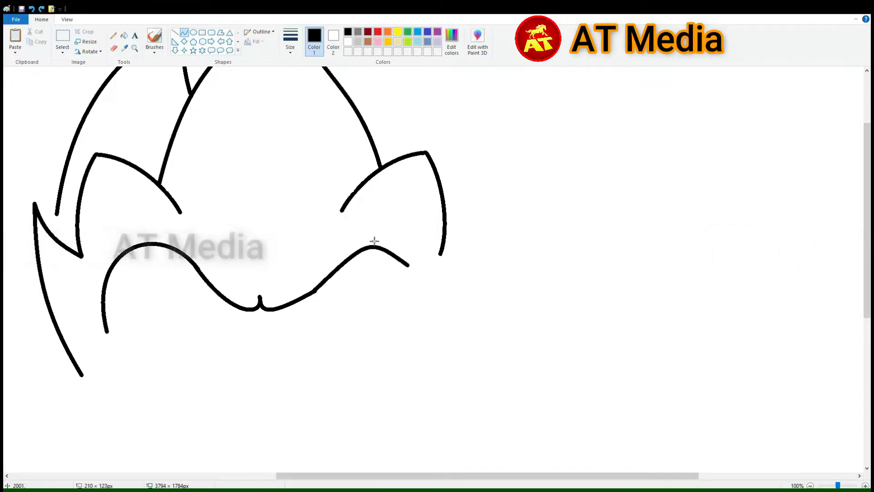
{"action": "key", "text": "ctrl+z"}
{"action": "left_click_drag", "start_coordinate": [315, 291], "coordinate": [417, 277]}
{"action": "key", "text": "ctrl+z"}
{"action": "left_click_drag", "start_coordinate": [315, 292], "coordinate": [404, 243]}
{"action": "left_click_drag", "start_coordinate": [361, 266], "coordinate": [364, 223]}
{"action": "key", "text": "ctrl+z"}
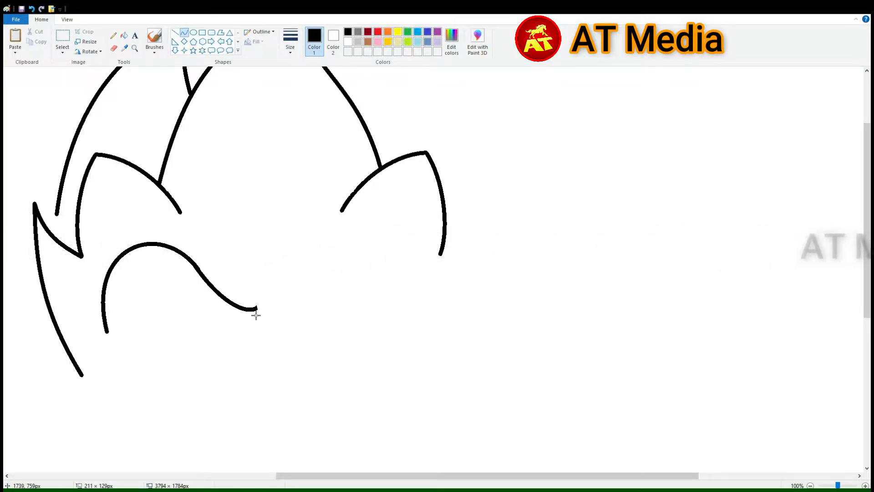
Step: Draw a small upturned hook at the inner end of the left eye's curve, at the center of the face
{"action": "left_click_drag", "start_coordinate": [83, 314], "coordinate": [86, 309]}
{"action": "left_click", "coordinate": [184, 33]}
{"action": "left_click_drag", "start_coordinate": [256, 308], "coordinate": [260, 296]}
{"action": "left_click_drag", "start_coordinate": [259, 302], "coordinate": [260, 304]}
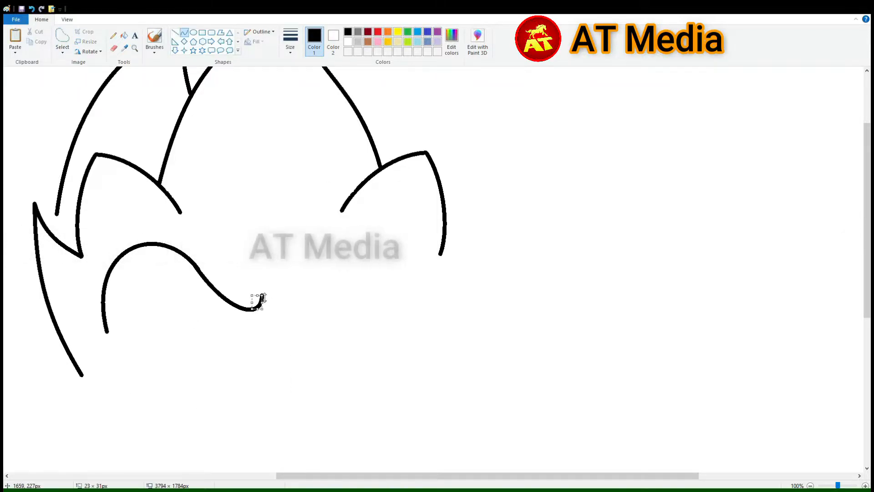
Step: Mirror a copy of the left eye's curve to the right so both halves meet in a single central tick
{"action": "left_click", "coordinate": [62, 36]}
{"action": "mouse_move", "coordinate": [86, 316]}
{"action": "left_mouse_down"}
{"action": "mouse_move", "coordinate": [101, 258]}
{"action": "mouse_move", "coordinate": [81, 314]}
{"action": "left_mouse_up"}
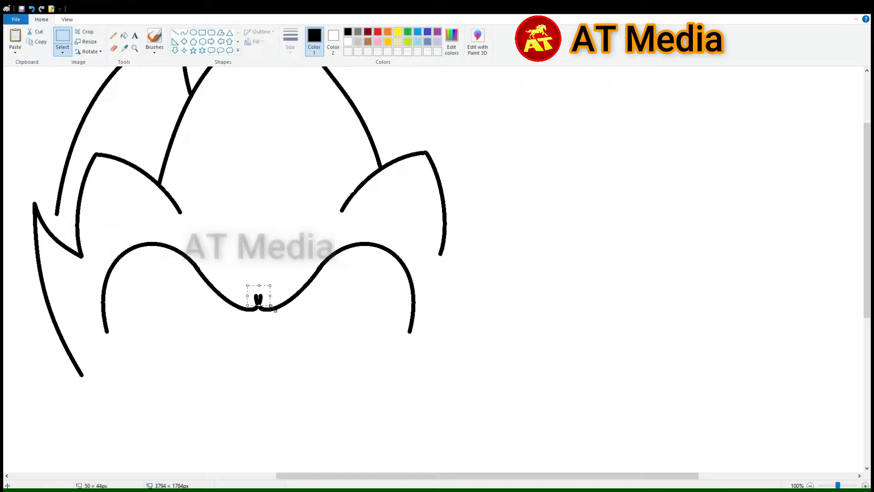
{"action": "scroll", "coordinate": [31, 160], "scroll_direction": "up", "scroll_amount": 4}
{"action": "scroll", "coordinate": [125, 116], "scroll_direction": "down", "scroll_amount": 1}
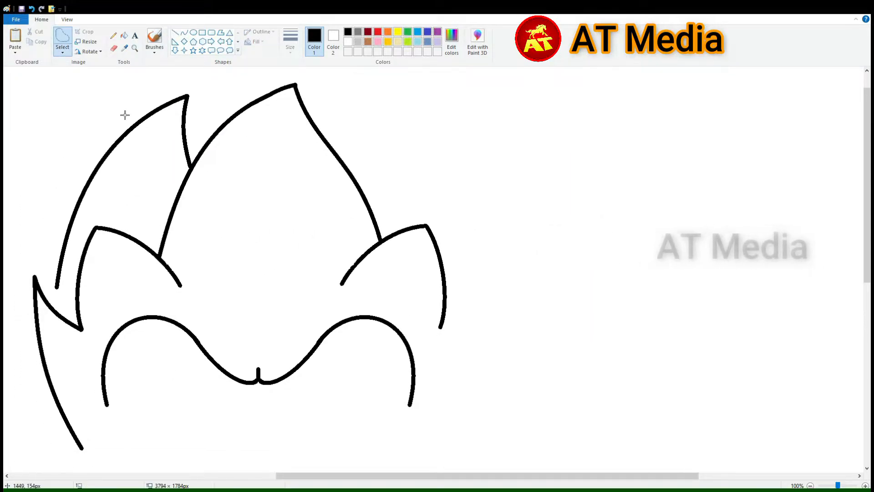
Step: Extend the upper left quill's outer edge down to meet the lower left quill
{"action": "left_click", "coordinate": [184, 33]}
{"action": "scroll", "coordinate": [151, 348], "scroll_direction": "up", "scroll_amount": 1}
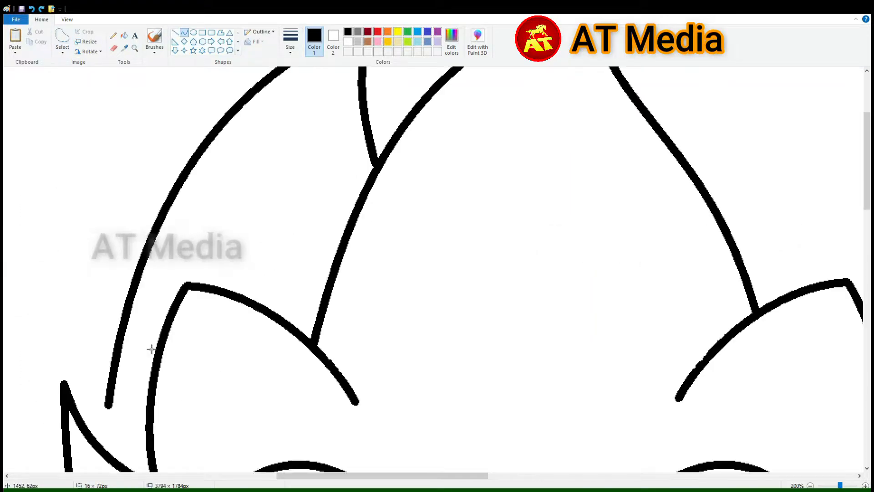
{"action": "scroll", "coordinate": [151, 348], "scroll_direction": "down", "scroll_amount": 4}
{"action": "left_click_drag", "start_coordinate": [108, 202], "coordinate": [106, 249]}
{"action": "scroll", "coordinate": [213, 244], "scroll_direction": "down", "scroll_amount": 1}
{"action": "scroll", "coordinate": [211, 242], "scroll_direction": "up", "scroll_amount": 4}
Step: Copy the left quills, flip the copy horizontally and place it to the right of the head
{"action": "left_click", "coordinate": [63, 38]}
{"action": "mouse_move", "coordinate": [195, 182]}
{"action": "left_mouse_down"}
{"action": "mouse_move", "coordinate": [28, 308]}
{"action": "mouse_move", "coordinate": [196, 179]}
{"action": "left_mouse_up"}
{"action": "key", "text": "ctrl+c"}
{"action": "key", "text": "ctrl+v"}
{"action": "left_click", "coordinate": [90, 52]}
{"action": "left_click", "coordinate": [102, 102]}
{"action": "left_click_drag", "start_coordinate": [94, 205], "coordinate": [612, 207]}
Step: Clean the stray ends of the mirrored quills with white lines and join the quills to the head's right side
{"action": "left_click", "coordinate": [175, 33]}
{"action": "left_click", "coordinate": [348, 41]}
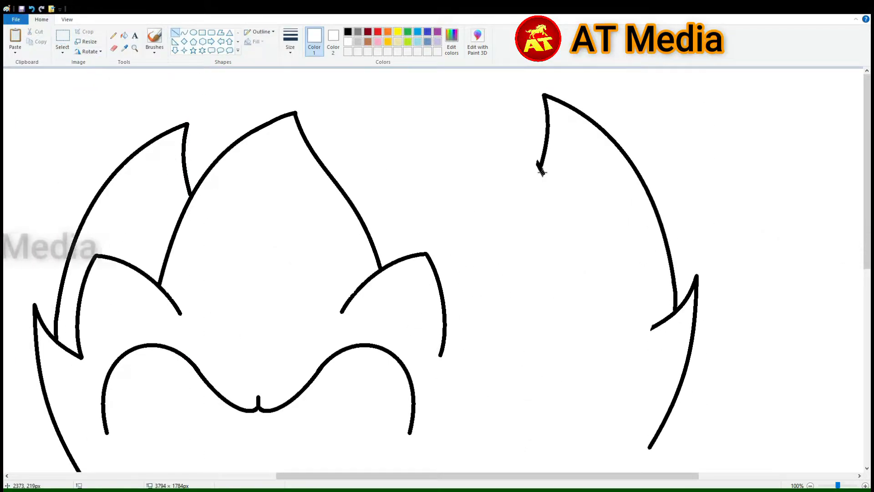
{"action": "left_click", "coordinate": [62, 39]}
{"action": "mouse_move", "coordinate": [514, 79]}
{"action": "left_mouse_down"}
{"action": "mouse_move", "coordinate": [552, 124]}
{"action": "mouse_move", "coordinate": [729, 470]}
{"action": "left_mouse_up"}
{"action": "left_click_drag", "start_coordinate": [717, 336], "coordinate": [365, 369]}
{"action": "left_click_drag", "start_coordinate": [187, 349], "coordinate": [344, 348]}
{"action": "scroll", "coordinate": [467, 370], "scroll_direction": "up", "scroll_amount": 1}
{"action": "left_click", "coordinate": [468, 370]}
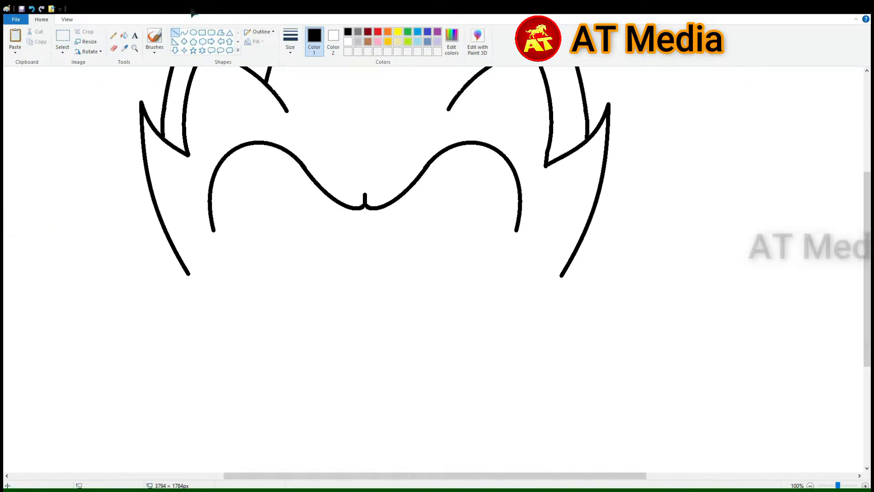
Step: Extend the left eye's outer edge downward and draw the muzzle's rounded left end joining it to the lower left quill
{"action": "scroll", "coordinate": [207, 344], "scroll_direction": "up", "scroll_amount": 1}
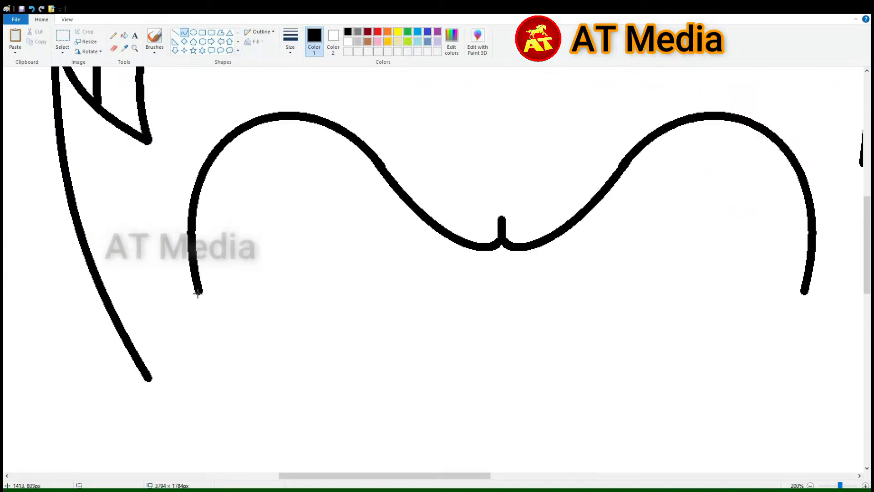
{"action": "scroll", "coordinate": [297, 283], "scroll_direction": "down", "scroll_amount": 2}
{"action": "left_click_drag", "start_coordinate": [268, 262], "coordinate": [179, 361]}
{"action": "left_click_drag", "start_coordinate": [201, 310], "coordinate": [126, 282]}
{"action": "left_click_drag", "start_coordinate": [200, 268], "coordinate": [222, 226]}
{"action": "left_click_drag", "start_coordinate": [204, 310], "coordinate": [187, 297]}
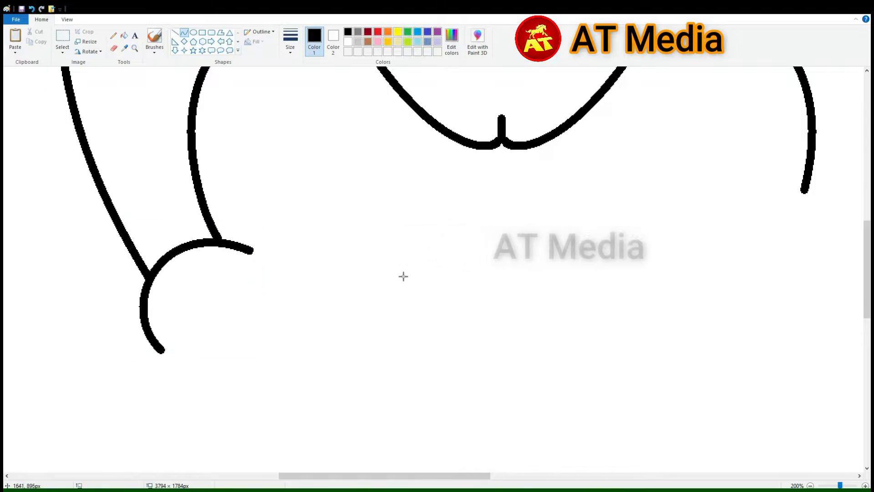
Step: Draw the muzzle's top edge with a bump at the center and complete its right half with a mirrored copy
{"action": "scroll", "coordinate": [404, 275], "scroll_direction": "down", "scroll_amount": 1}
{"action": "left_click_drag", "start_coordinate": [125, 261], "coordinate": [193, 277]}
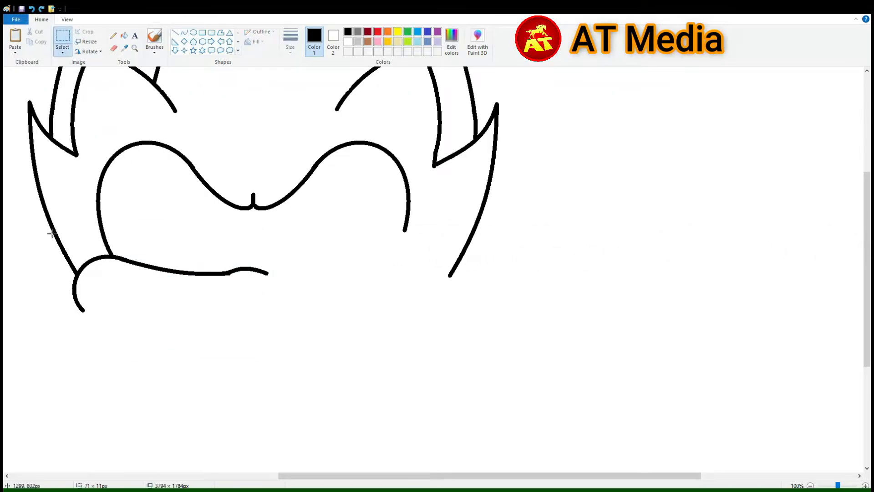
{"action": "left_click_drag", "start_coordinate": [339, 309], "coordinate": [332, 253]}
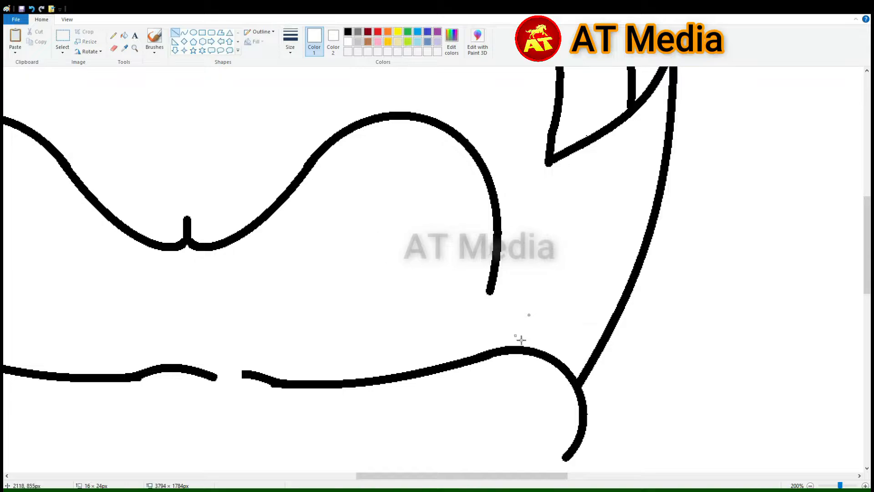
{"action": "scroll", "coordinate": [78, 259], "scroll_direction": "down", "scroll_amount": 2}
{"action": "left_click_drag", "start_coordinate": [78, 269], "coordinate": [214, 276]}
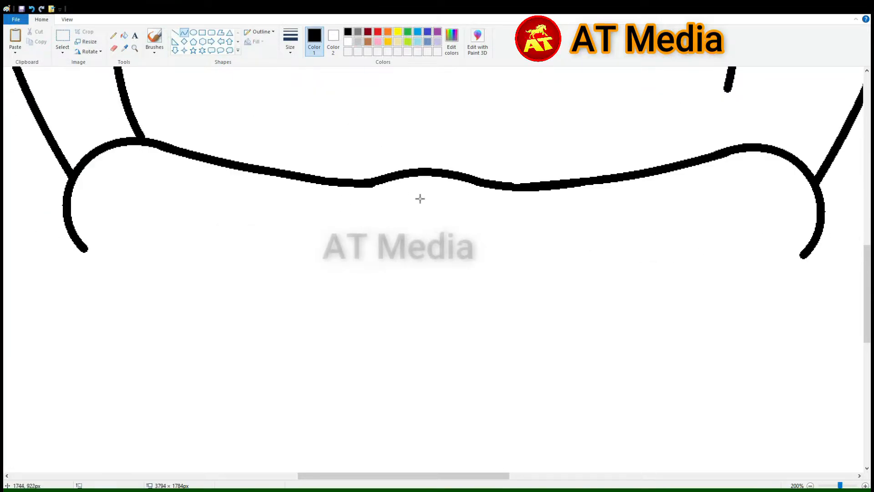
Step: Draw a rounded triangular nose below the muzzle's central bump and fill it with black
{"action": "left_click_drag", "start_coordinate": [419, 192], "coordinate": [421, 246]}
{"action": "mouse_move", "coordinate": [421, 218]}
{"action": "left_mouse_down"}
{"action": "mouse_move", "coordinate": [363, 233]}
{"action": "mouse_move", "coordinate": [468, 189]}
{"action": "left_mouse_up"}
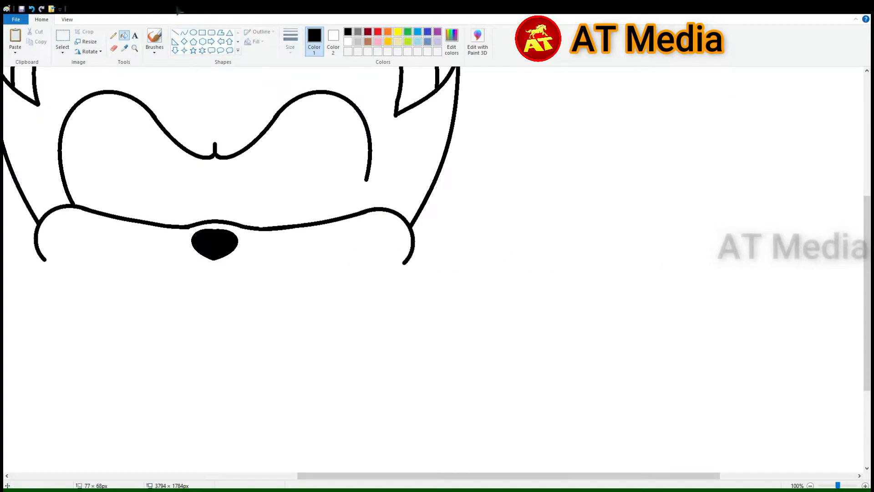
Step: Close the muzzle with a curved lower edge and draw a smiling mouth line with a small mark at its left corner
{"action": "mouse_move", "coordinate": [160, 272]}
{"action": "left_mouse_down"}
{"action": "mouse_move", "coordinate": [125, 351]}
{"action": "mouse_move", "coordinate": [271, 367]}
{"action": "mouse_move", "coordinate": [87, 275]}
{"action": "mouse_move", "coordinate": [173, 279]}
{"action": "left_mouse_up"}
{"action": "mouse_move", "coordinate": [127, 272]}
{"action": "left_mouse_down"}
{"action": "mouse_move", "coordinate": [127, 281]}
{"action": "mouse_move", "coordinate": [165, 283]}
{"action": "left_mouse_up"}
{"action": "left_click_drag", "start_coordinate": [154, 277], "coordinate": [158, 273]}
{"action": "scroll", "coordinate": [158, 273], "scroll_direction": "up", "scroll_amount": 1}
{"action": "scroll", "coordinate": [182, 318], "scroll_direction": "down", "scroll_amount": 2}
{"action": "left_click_drag", "start_coordinate": [197, 340], "coordinate": [184, 363]}
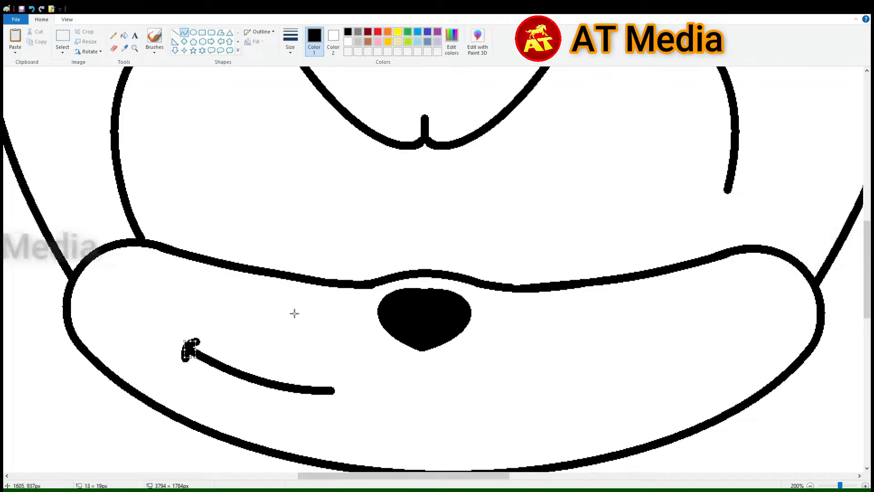
{"action": "left_click", "coordinate": [295, 313]}
Step: Extend the right eye's outer edge down to the muzzle's top edge
{"action": "scroll", "coordinate": [295, 313], "scroll_direction": "down", "scroll_amount": 1}
{"action": "scroll", "coordinate": [366, 223], "scroll_direction": "up", "scroll_amount": 1}
{"action": "left_click_drag", "start_coordinate": [727, 189], "coordinate": [719, 253]}
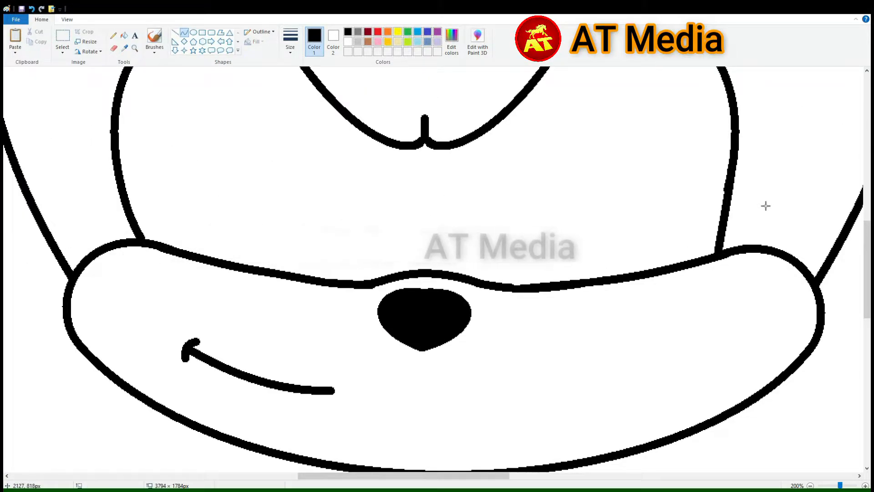
Step: Draw the left eye's U-shaped iris hanging from the brow line and fill it with bright green
{"action": "scroll", "coordinate": [253, 141], "scroll_direction": "up", "scroll_amount": 2}
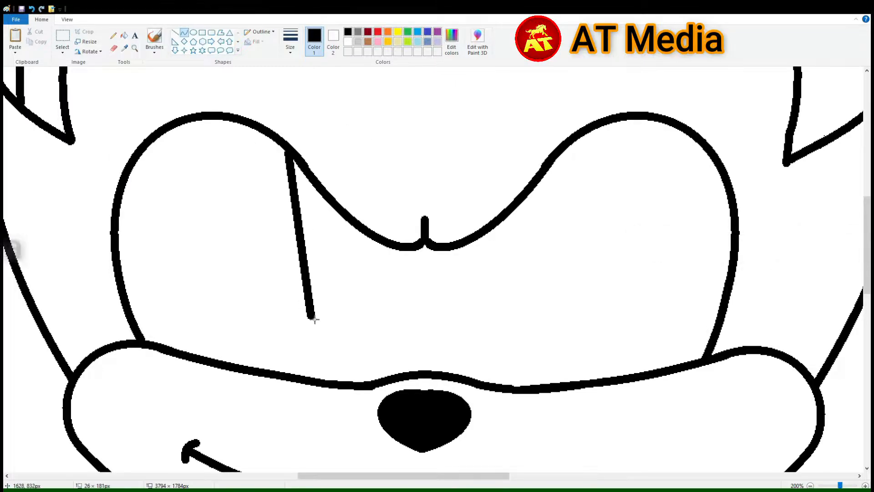
{"action": "left_click_drag", "start_coordinate": [314, 319], "coordinate": [306, 136]}
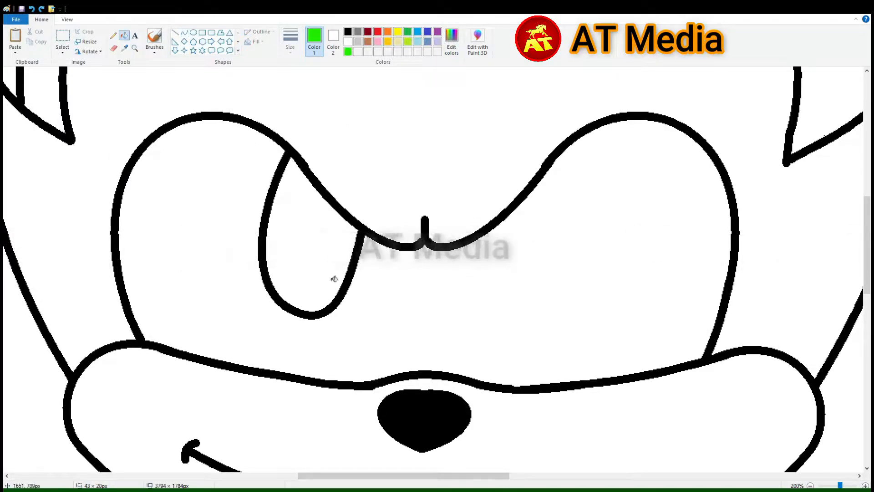
{"action": "left_click", "coordinate": [334, 279]}
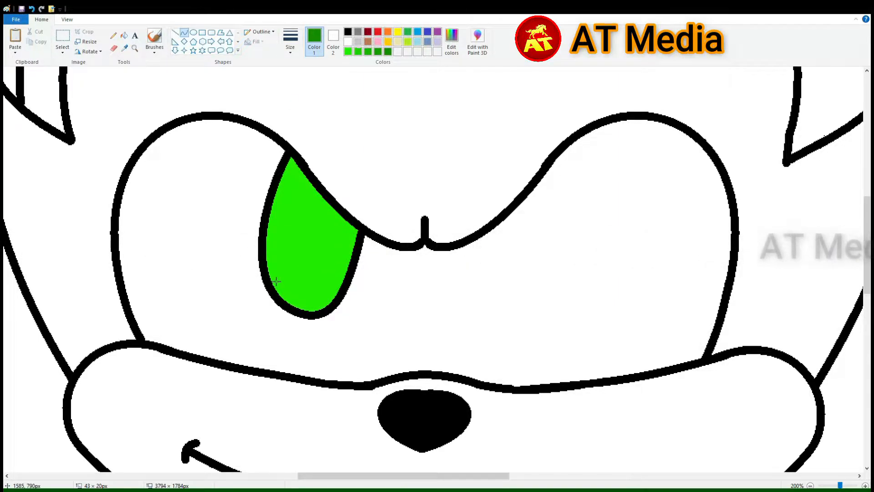
Step: Draw curved lines across the left iris in progressively darker greens toward the top to divide it into shading bands
{"action": "left_click", "coordinate": [358, 52]}
{"action": "scroll", "coordinate": [314, 282], "scroll_direction": "up", "scroll_amount": 1}
{"action": "left_click_drag", "start_coordinate": [470, 185], "coordinate": [469, 200]}
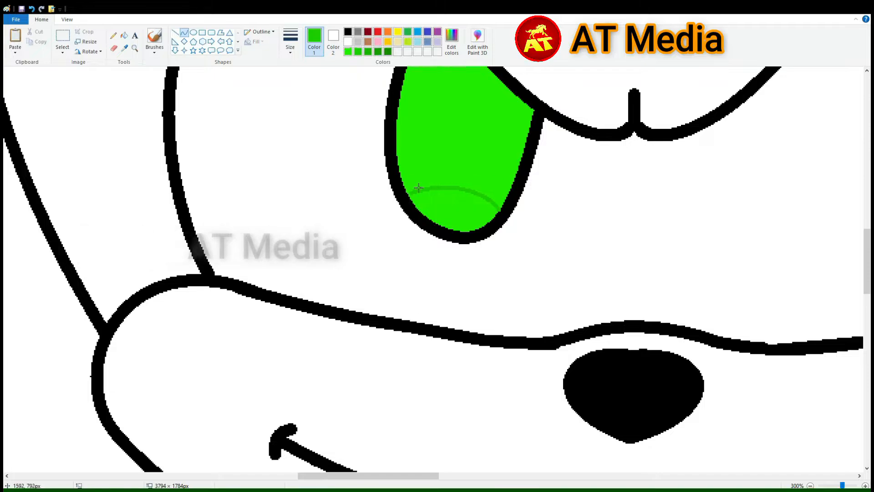
{"action": "left_click_drag", "start_coordinate": [402, 176], "coordinate": [511, 189]}
{"action": "left_click_drag", "start_coordinate": [453, 181], "coordinate": [451, 174]}
{"action": "scroll", "coordinate": [569, 196], "scroll_direction": "up", "scroll_amount": 2}
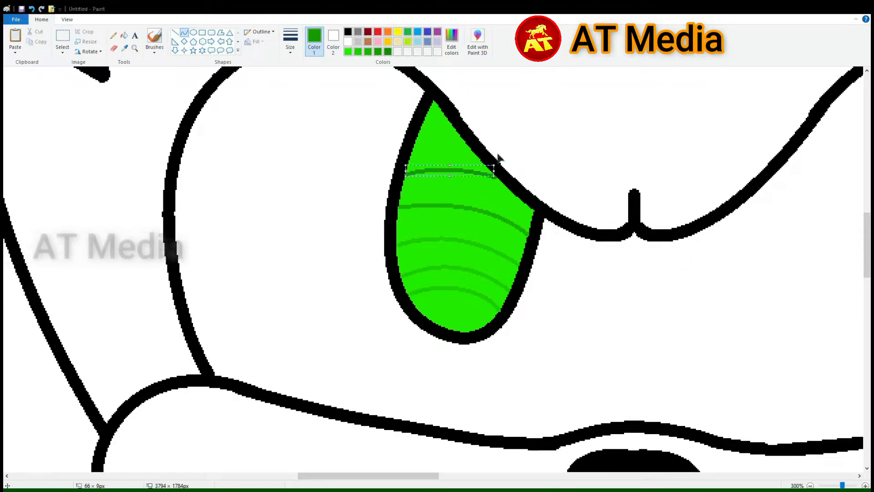
{"action": "left_click", "coordinate": [499, 158]}
{"action": "left_click", "coordinate": [388, 52]}
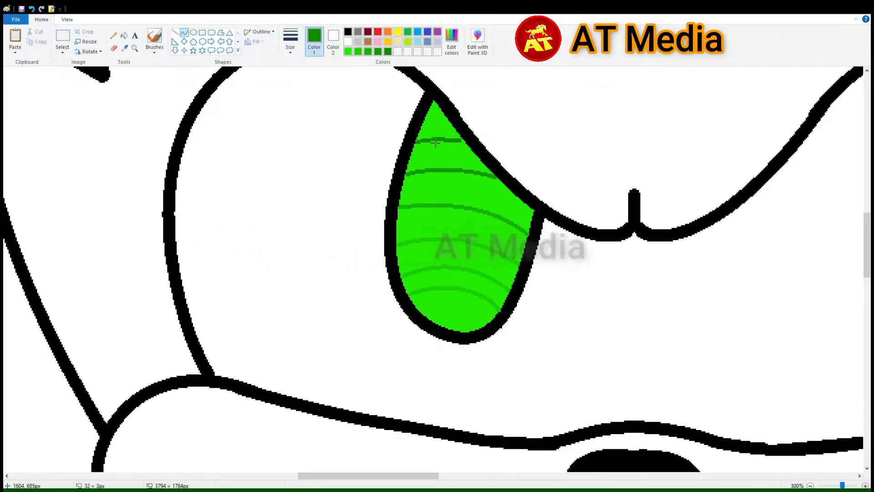
Step: Fill the left iris bands with their matching greens, from dark at the top to bright at the bottom
{"action": "left_click", "coordinate": [125, 35]}
{"action": "left_click", "coordinate": [433, 115]}
{"action": "left_click", "coordinate": [439, 156]}
{"action": "left_click", "coordinate": [124, 48]}
{"action": "left_click", "coordinate": [442, 207]}
{"action": "left_click", "coordinate": [444, 191]}
{"action": "left_click", "coordinate": [444, 225]}
{"action": "left_click", "coordinate": [444, 254]}
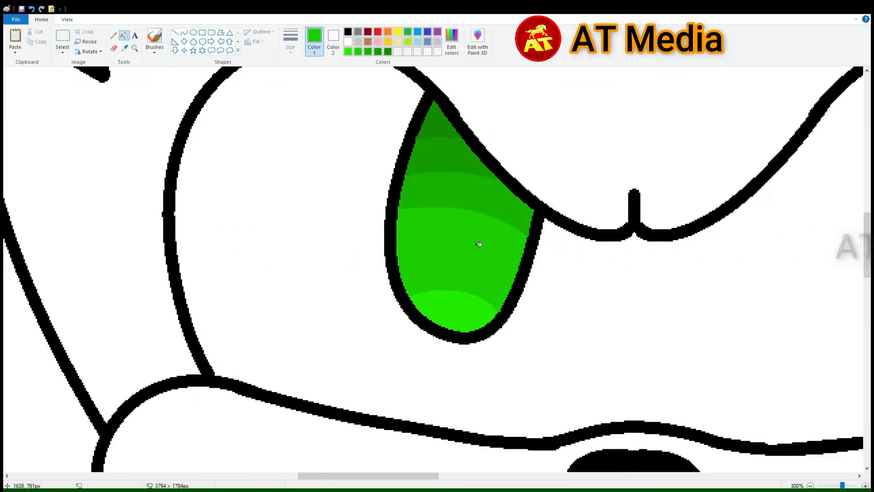
Step: Draw a curved pupil outline inside the left iris and fill it with black
{"action": "left_click_drag", "start_coordinate": [433, 214], "coordinate": [451, 291]}
{"action": "mouse_move", "coordinate": [437, 228]}
{"action": "left_mouse_down"}
{"action": "mouse_move", "coordinate": [427, 250]}
{"action": "mouse_move", "coordinate": [417, 249]}
{"action": "left_mouse_up"}
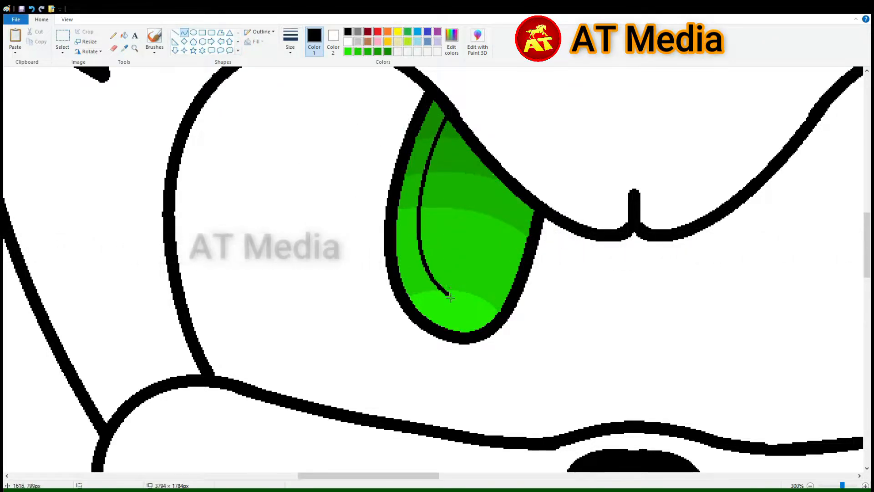
{"action": "left_click_drag", "start_coordinate": [450, 296], "coordinate": [522, 196]}
{"action": "left_click_drag", "start_coordinate": [489, 264], "coordinate": [486, 301]}
{"action": "left_click", "coordinate": [124, 35]}
{"action": "left_click", "coordinate": [464, 205]}
Step: Draw a small round white highlight with a black outline on the left pupil near the brow line
{"action": "left_click", "coordinate": [114, 48]}
{"action": "left_click", "coordinate": [193, 33]}
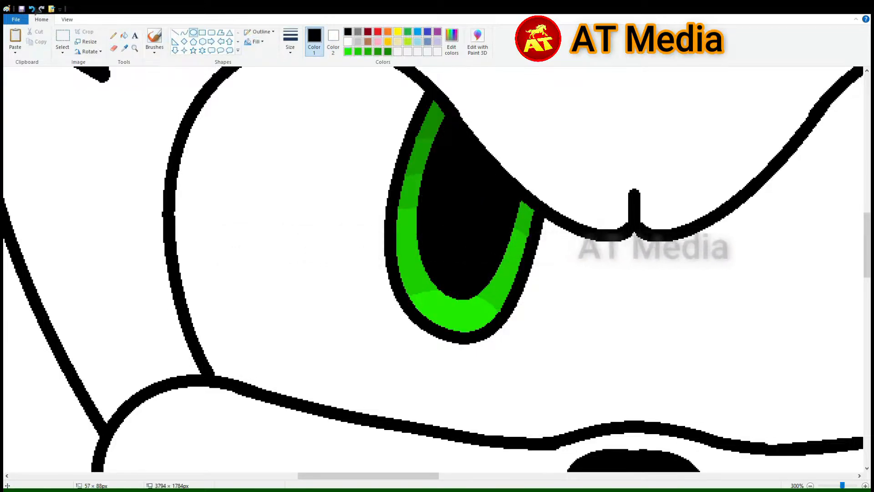
Step: Try to place a horizontally flipped copy of the left iris under the brow line in the right eye
{"action": "left_click", "coordinate": [62, 35]}
{"action": "left_click_drag", "start_coordinate": [359, 160], "coordinate": [636, 462]}
{"action": "key", "text": "ctrl+c"}
{"action": "key", "text": "ctrl+v"}
{"action": "left_click", "coordinate": [89, 52]}
{"action": "left_click", "coordinate": [101, 104]}
{"action": "left_click_drag", "start_coordinate": [240, 242], "coordinate": [772, 310]}
{"action": "left_click_drag", "start_coordinate": [369, 475], "coordinate": [401, 476]}
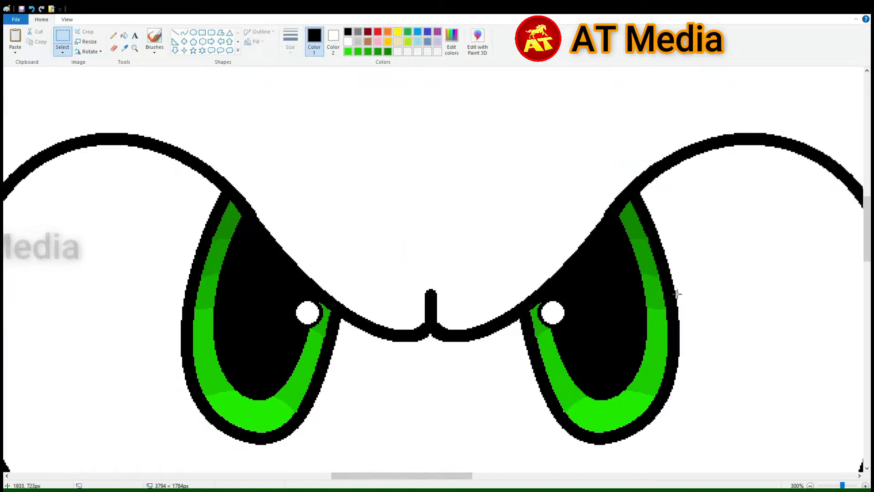
{"action": "double_click", "coordinate": [811, 485]}
{"action": "left_click_drag", "start_coordinate": [493, 476], "coordinate": [415, 475]}
{"action": "key", "text": "ctrl+z"}
Step: Paste the left iris copy onto empty canvas beside the head and erase the brow line attached to it with white
{"action": "key", "text": "ctrl+v"}
{"action": "left_click_drag", "start_coordinate": [45, 113], "coordinate": [677, 333]}
{"action": "left_click", "coordinate": [175, 32]}
{"action": "left_click", "coordinate": [347, 41]}
{"action": "left_click_drag", "start_coordinate": [644, 291], "coordinate": [694, 342]}
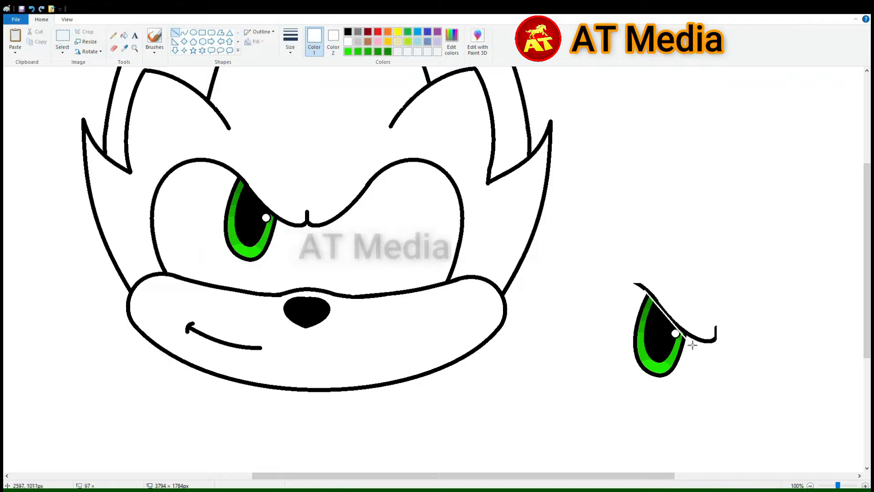
{"action": "left_click", "coordinate": [124, 35]}
{"action": "left_click", "coordinate": [707, 342]}
{"action": "left_click", "coordinate": [175, 32]}
{"action": "left_click_drag", "start_coordinate": [649, 294], "coordinate": [661, 307]}
Step: Flip the trimmed iris copy horizontally and place it under the brow line in the right eye
{"action": "left_click", "coordinate": [62, 36]}
{"action": "left_click_drag", "start_coordinate": [612, 279], "coordinate": [693, 393]}
{"action": "left_click", "coordinate": [89, 51]}
{"action": "left_click", "coordinate": [101, 104]}
{"action": "left_click_drag", "start_coordinate": [666, 345], "coordinate": [378, 234]}
Step: Patch the outline of the right iris with a short black line
{"action": "left_click", "coordinate": [866, 485]}
{"action": "left_click_drag", "start_coordinate": [395, 476], "coordinate": [455, 475]}
{"action": "left_click", "coordinate": [175, 33]}
{"action": "left_click", "coordinate": [347, 32]}
{"action": "left_click_drag", "start_coordinate": [412, 374], "coordinate": [419, 387]}
{"action": "scroll", "coordinate": [558, 355], "scroll_direction": "down", "scroll_amount": 1}
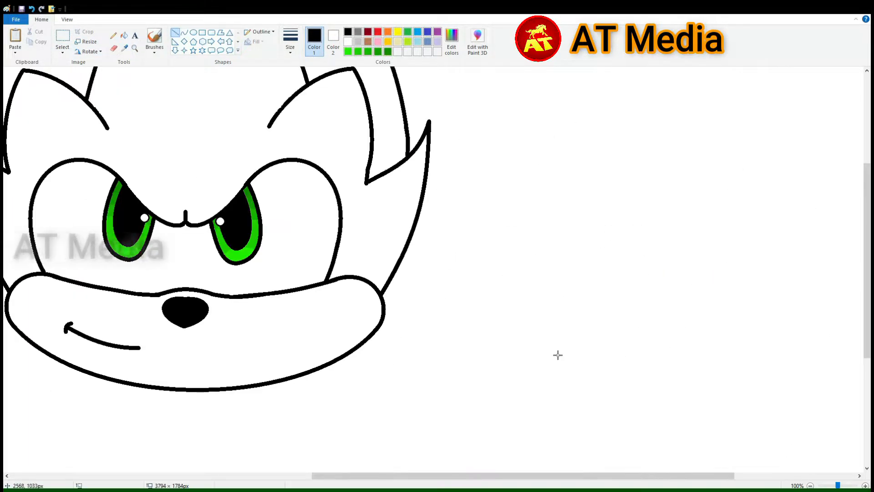
{"action": "left_click_drag", "start_coordinate": [501, 476], "coordinate": [487, 475]}
{"action": "scroll", "coordinate": [456, 319], "scroll_direction": "up", "scroll_amount": 1}
{"action": "left_click", "coordinate": [184, 32]}
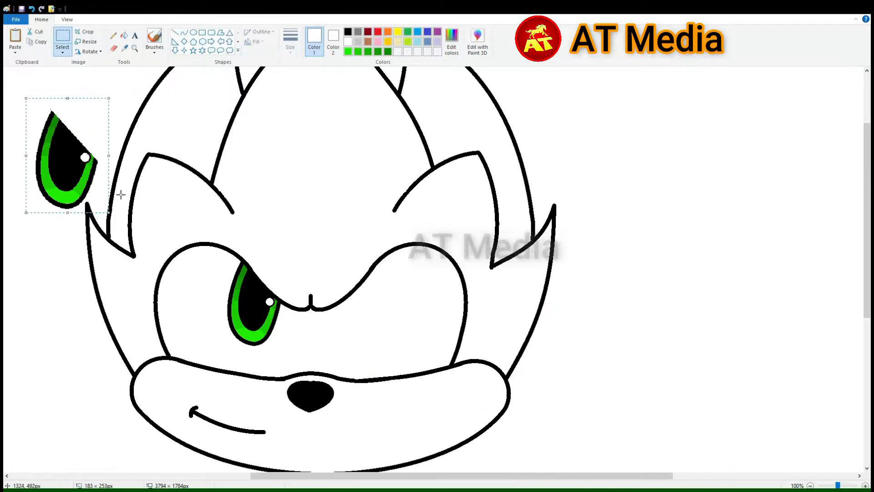
Step: Fill the highlight of the enlarged iris copy with light gray and place the copy over the left eye's iris
{"action": "left_click_drag", "start_coordinate": [78, 170], "coordinate": [683, 344]}
{"action": "left_click", "coordinate": [125, 35]}
{"action": "left_click", "coordinate": [358, 41]}
{"action": "left_click", "coordinate": [690, 332]}
{"action": "left_click", "coordinate": [62, 37]}
{"action": "left_click_drag", "start_coordinate": [617, 264], "coordinate": [727, 402]}
{"action": "left_click_drag", "start_coordinate": [713, 378], "coordinate": [291, 346]}
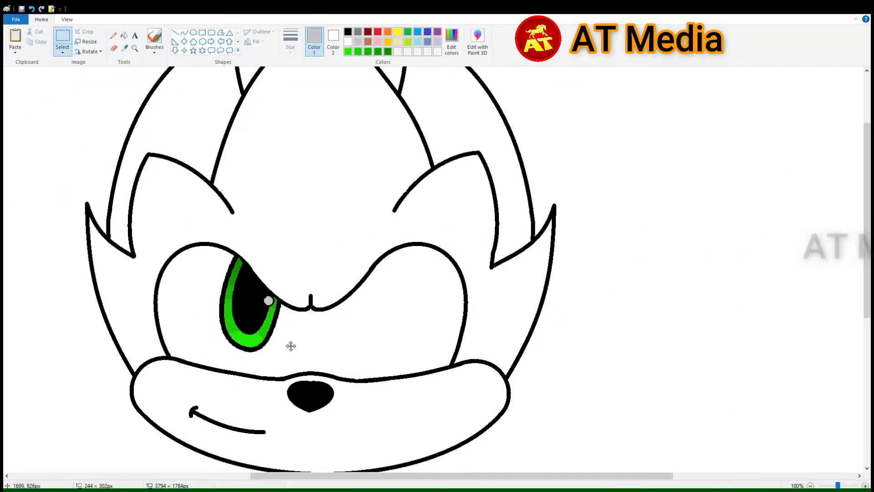
{"action": "left_click", "coordinate": [371, 217]}
Step: Move the muzzle with nose and mouth slightly up and erase the leftover line ends around it with white
{"action": "scroll", "coordinate": [391, 220], "scroll_direction": "down", "scroll_amount": 3}
{"action": "left_click_drag", "start_coordinate": [585, 459], "coordinate": [97, 234]}
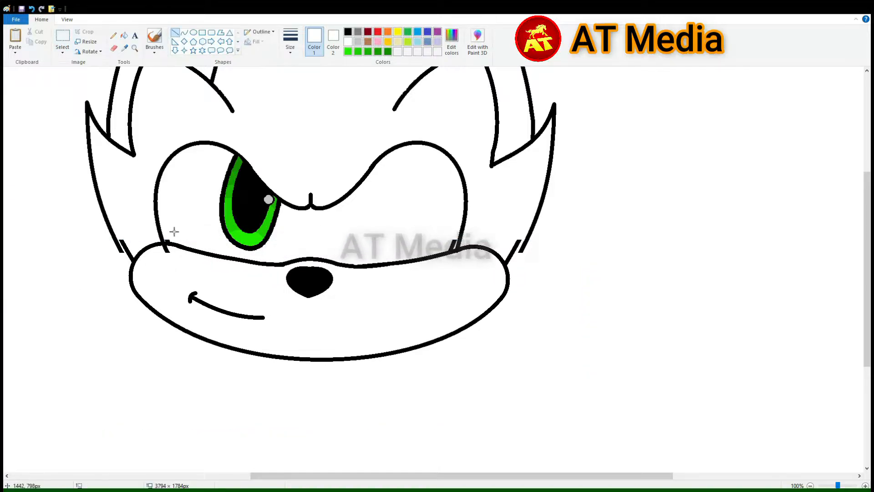
{"action": "scroll", "coordinate": [174, 231], "scroll_direction": "up", "scroll_amount": 1}
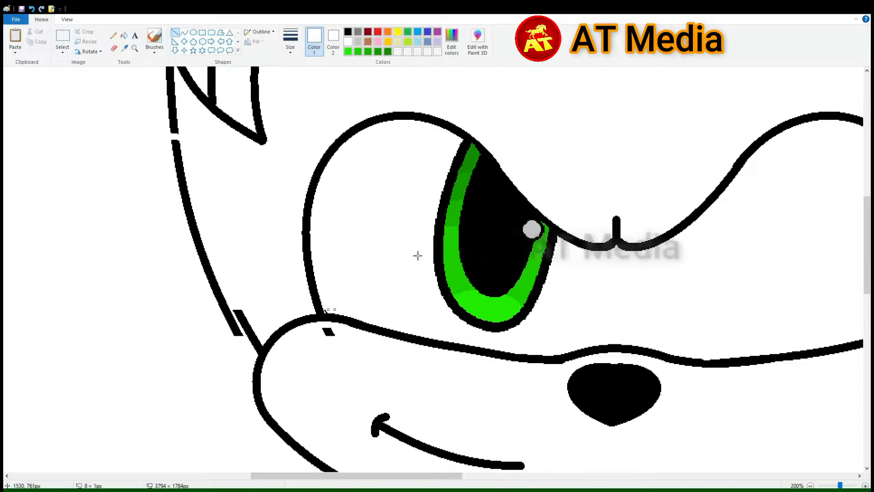
{"action": "left_click_drag", "start_coordinate": [412, 476], "coordinate": [516, 475]}
{"action": "left_click_drag", "start_coordinate": [465, 325], "coordinate": [479, 322]}
Step: Erase the lower part of the right cheek line and redraw it as a black curve down to the muzzle
{"action": "scroll", "coordinate": [569, 273], "scroll_direction": "up", "scroll_amount": 2}
{"action": "left_click_drag", "start_coordinate": [628, 254], "coordinate": [687, 256]}
{"action": "left_click", "coordinate": [124, 35]}
{"action": "left_click", "coordinate": [654, 341]}
{"action": "left_click", "coordinate": [474, 417]}
{"action": "mouse_move", "coordinate": [395, 476]}
{"action": "left_mouse_down"}
{"action": "mouse_move", "coordinate": [314, 476]}
{"action": "mouse_move", "coordinate": [406, 476]}
{"action": "left_mouse_up"}
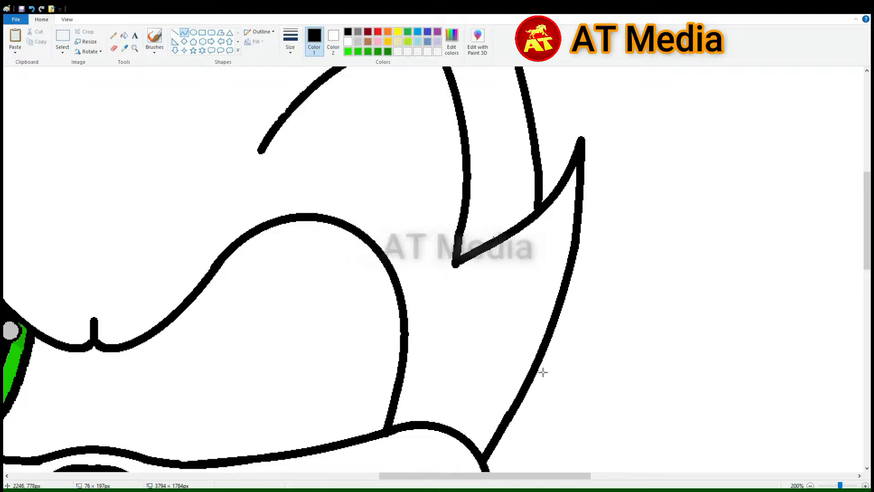
Step: Erase the muzzle's upper edge between the left cheek and the nose and redraw it as a smooth black curve
{"action": "left_click_drag", "start_coordinate": [506, 475], "coordinate": [446, 475]}
{"action": "left_click", "coordinate": [124, 35]}
{"action": "scroll", "coordinate": [282, 154], "scroll_direction": "down", "scroll_amount": 2}
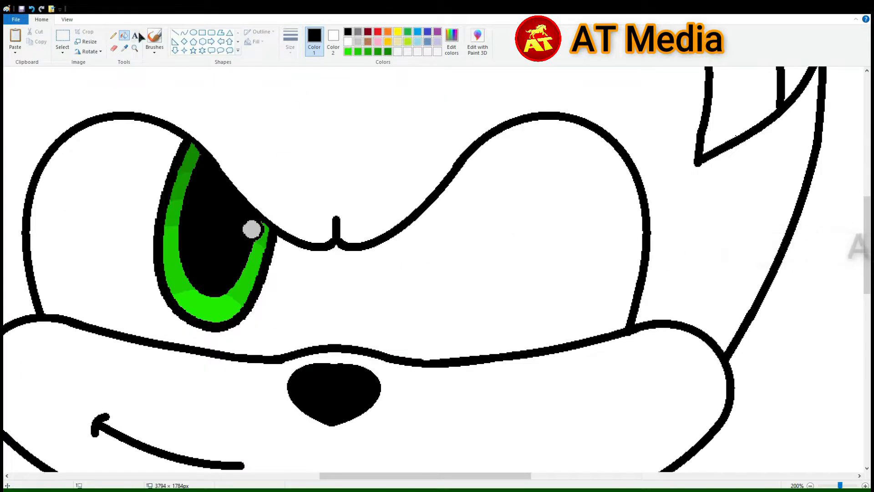
{"action": "left_click", "coordinate": [348, 41]}
{"action": "left_click", "coordinate": [122, 336]}
{"action": "left_click", "coordinate": [253, 359]}
{"action": "left_click", "coordinate": [184, 32]}
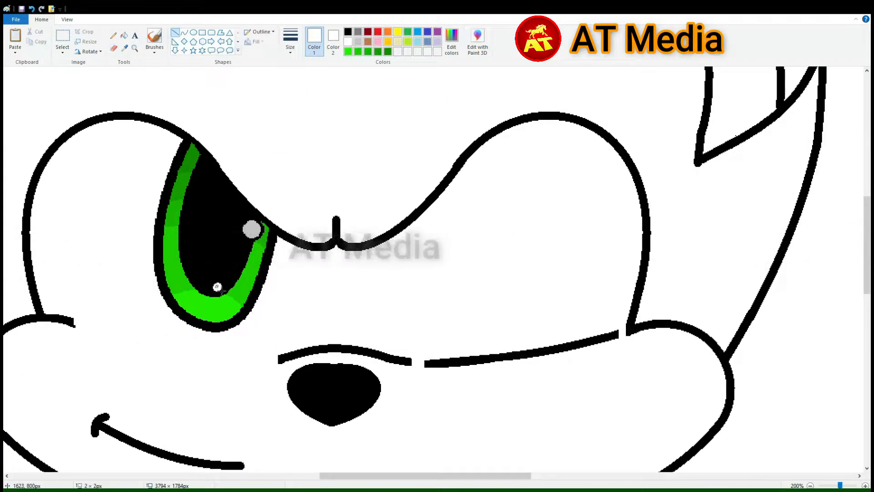
{"action": "left_click", "coordinate": [348, 32]}
{"action": "left_click_drag", "start_coordinate": [73, 322], "coordinate": [278, 360]}
{"action": "left_click_drag", "start_coordinate": [150, 341], "coordinate": [162, 376]}
Step: Replace the muzzle's upper edge between the nose and the right cheek with a new black line
{"action": "left_click", "coordinate": [124, 35]}
{"action": "right_click", "coordinate": [523, 353]}
{"action": "left_click", "coordinate": [185, 32]}
{"action": "left_click_drag", "start_coordinate": [630, 332], "coordinate": [413, 366]}
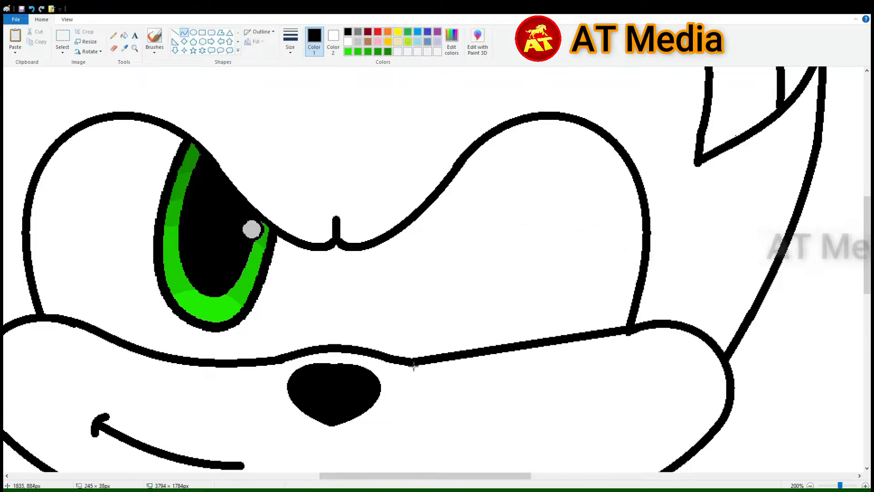
Step: Erase the arch over the right cheek, then redraw the arch and the muzzle edge to the nose as smooth black curves
{"action": "left_click", "coordinate": [124, 36]}
{"action": "left_click", "coordinate": [348, 42]}
{"action": "left_click", "coordinate": [665, 323]}
{"action": "left_click", "coordinate": [185, 32]}
{"action": "left_click", "coordinate": [347, 32]}
{"action": "mouse_move", "coordinate": [725, 359]}
{"action": "left_mouse_down"}
{"action": "mouse_move", "coordinate": [591, 320]}
{"action": "mouse_move", "coordinate": [623, 331]}
{"action": "mouse_move", "coordinate": [415, 366]}
{"action": "left_mouse_up"}
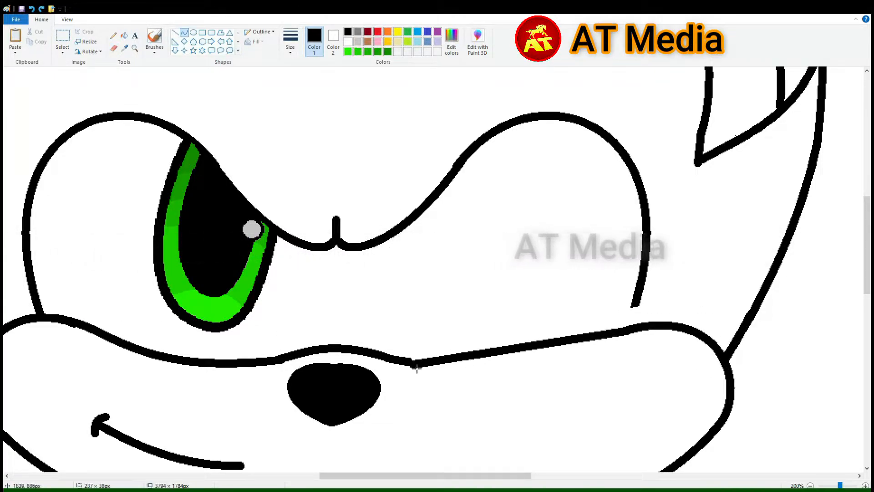
{"action": "left_click", "coordinate": [561, 341]}
{"action": "left_click_drag", "start_coordinate": [489, 357], "coordinate": [491, 373]}
Step: Add a white highlight bar to the nose and place a mirrored copy of the left iris in the right eye
{"action": "scroll", "coordinate": [278, 132], "scroll_direction": "down", "scroll_amount": 2}
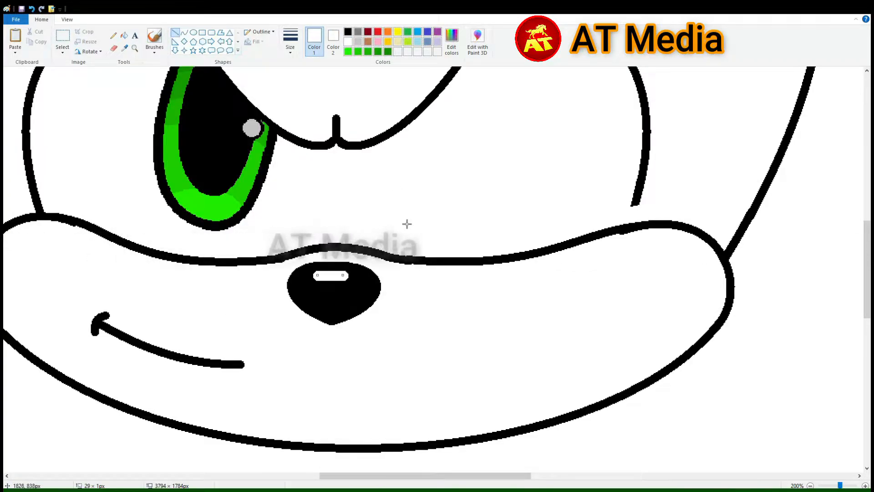
{"action": "scroll", "coordinate": [349, 290], "scroll_direction": "up", "scroll_amount": 2}
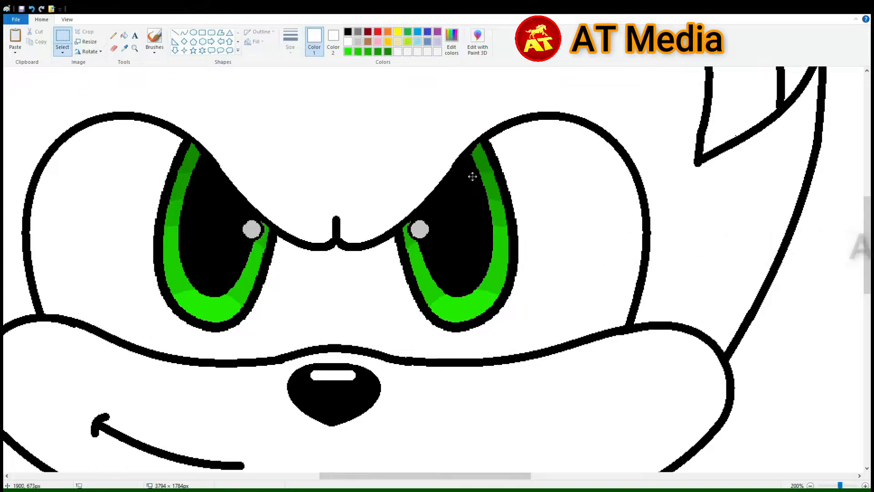
{"action": "scroll", "coordinate": [419, 228], "scroll_direction": "up", "scroll_amount": 2}
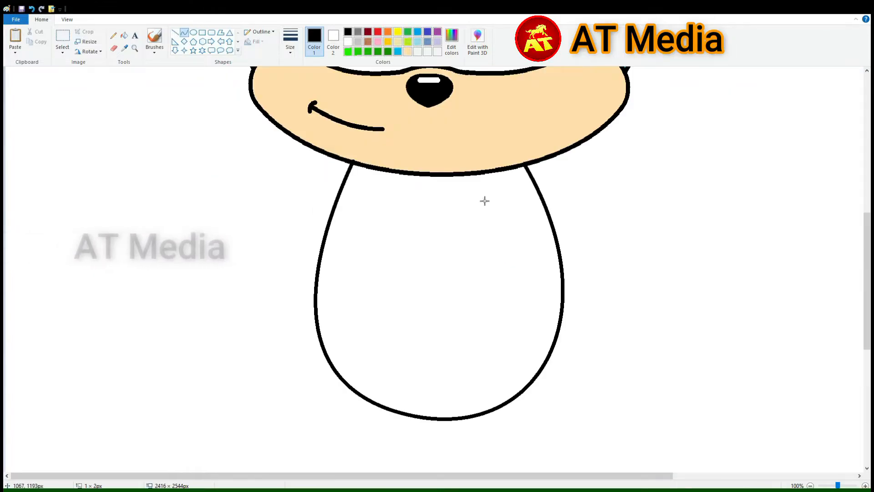
Step: Draw matching black curves inside both sides of the body, from the muzzle to the lower body outline, to form the belly
{"action": "left_click_drag", "start_coordinate": [310, 311], "coordinate": [311, 328]}
{"action": "left_click_drag", "start_coordinate": [497, 171], "coordinate": [530, 383]}
{"action": "left_click_drag", "start_coordinate": [557, 314], "coordinate": [586, 318]}
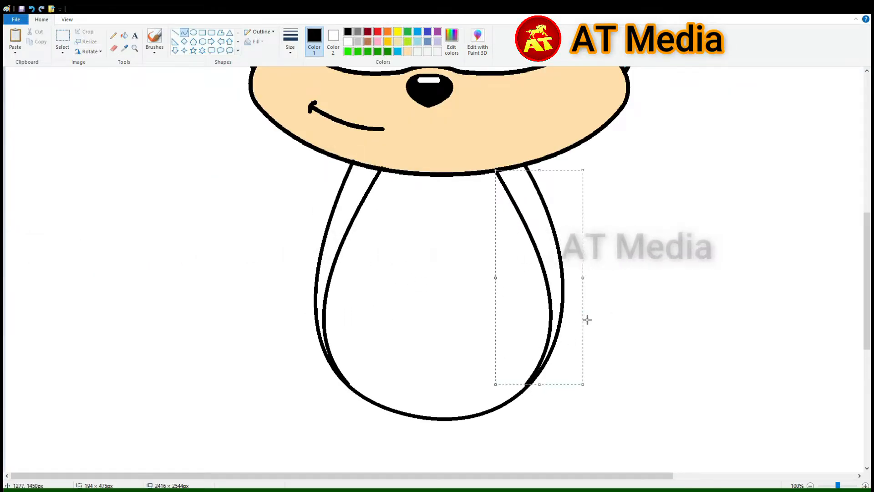
{"action": "left_click", "coordinate": [564, 341]}
Step: Draw the right leg's two lines below the body and two stacked arches as cuffs at its lower end
{"action": "scroll", "coordinate": [522, 303], "scroll_direction": "down", "scroll_amount": 3}
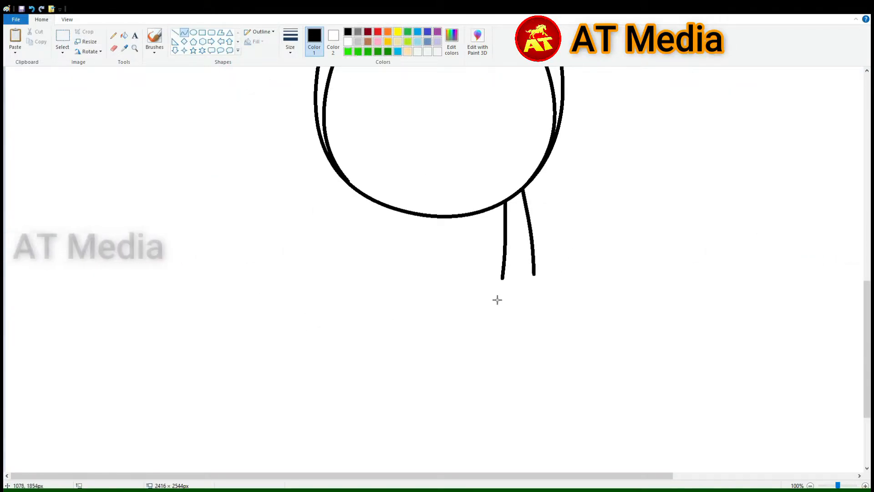
{"action": "left_click_drag", "start_coordinate": [496, 290], "coordinate": [546, 290]}
{"action": "left_click_drag", "start_coordinate": [520, 289], "coordinate": [520, 269]}
{"action": "left_click_drag", "start_coordinate": [488, 320], "coordinate": [555, 296]}
{"action": "key", "text": "ctrl+z"}
{"action": "left_click_drag", "start_coordinate": [487, 311], "coordinate": [553, 295]}
{"action": "left_click_drag", "start_coordinate": [514, 303], "coordinate": [506, 275]}
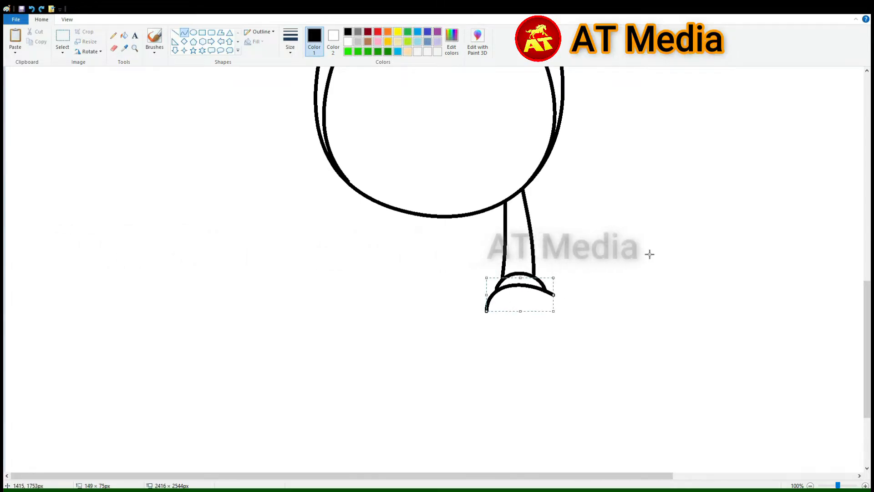
Step: Draw a rounded shoe outline below the right leg's cuffs and a curved sole line across it
{"action": "mouse_move", "coordinate": [481, 316]}
{"action": "left_mouse_down"}
{"action": "mouse_move", "coordinate": [583, 337]}
{"action": "mouse_move", "coordinate": [598, 286]}
{"action": "left_mouse_up"}
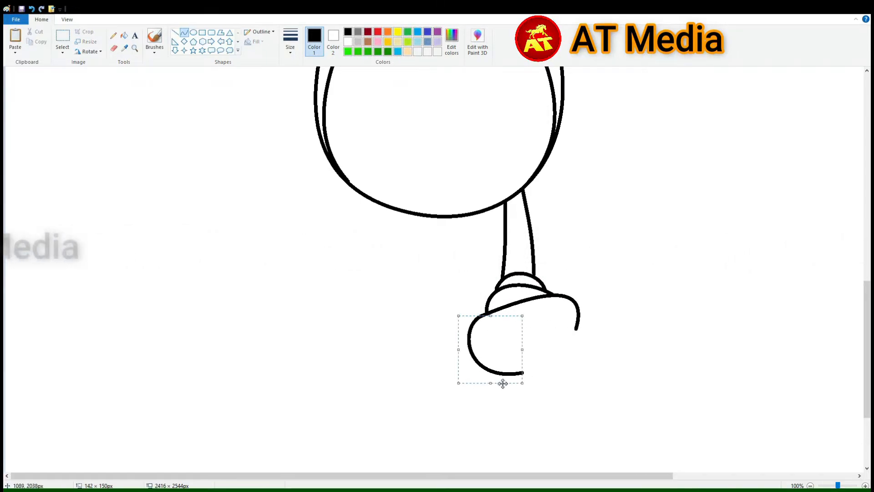
{"action": "left_click_drag", "start_coordinate": [580, 332], "coordinate": [549, 371]}
{"action": "left_click", "coordinate": [568, 356]}
{"action": "mouse_move", "coordinate": [483, 367]}
{"action": "left_mouse_down"}
{"action": "mouse_move", "coordinate": [562, 313]}
{"action": "mouse_move", "coordinate": [574, 335]}
{"action": "left_mouse_up"}
{"action": "left_click_drag", "start_coordinate": [492, 342], "coordinate": [455, 337]}
{"action": "left_click_drag", "start_coordinate": [562, 334], "coordinate": [583, 289]}
{"action": "left_click", "coordinate": [612, 288]}
Step: Try to draw a rounded left foot outline hanging from the lower-left edge of the body
{"action": "left_click_drag", "start_coordinate": [343, 179], "coordinate": [336, 219]}
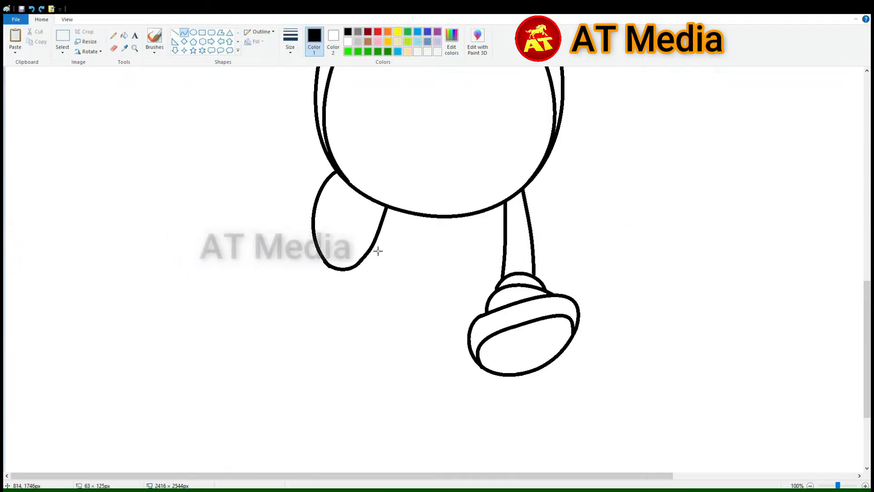
{"action": "key", "text": "ctrl+z"}
{"action": "key", "text": "ctrl+z"}
{"action": "left_click_drag", "start_coordinate": [328, 265], "coordinate": [363, 272]}
{"action": "left_click_drag", "start_coordinate": [345, 270], "coordinate": [344, 278]}
{"action": "left_click_drag", "start_coordinate": [395, 219], "coordinate": [395, 209]}
{"action": "left_click_drag", "start_coordinate": [381, 243], "coordinate": [396, 256]}
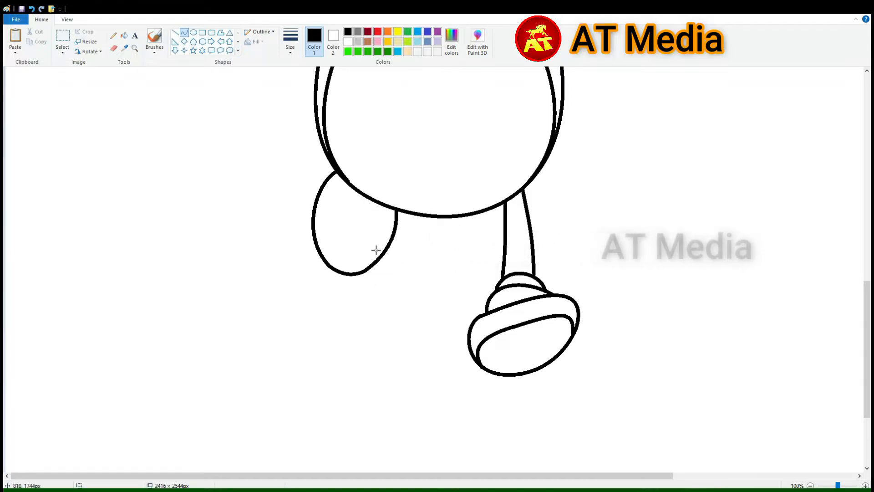
{"action": "scroll", "coordinate": [376, 250], "scroll_direction": "down", "scroll_amount": 2}
{"action": "key", "text": "ctrl+z"}
{"action": "key", "text": "ctrl+z"}
{"action": "key", "text": "ctrl+z"}
Step: Separate the shoe outline from the cuffs with white lines and erase the whole shoe with white fill
{"action": "scroll", "coordinate": [369, 340], "scroll_direction": "up", "scroll_amount": 1}
{"action": "scroll", "coordinate": [368, 340], "scroll_direction": "up", "scroll_amount": 2}
{"action": "left_click_drag", "start_coordinate": [390, 476], "coordinate": [580, 476]}
{"action": "scroll", "coordinate": [456, 364], "scroll_direction": "down", "scroll_amount": 4}
{"action": "left_click", "coordinate": [175, 32]}
{"action": "left_click", "coordinate": [347, 42]}
{"action": "left_click_drag", "start_coordinate": [323, 307], "coordinate": [363, 307]}
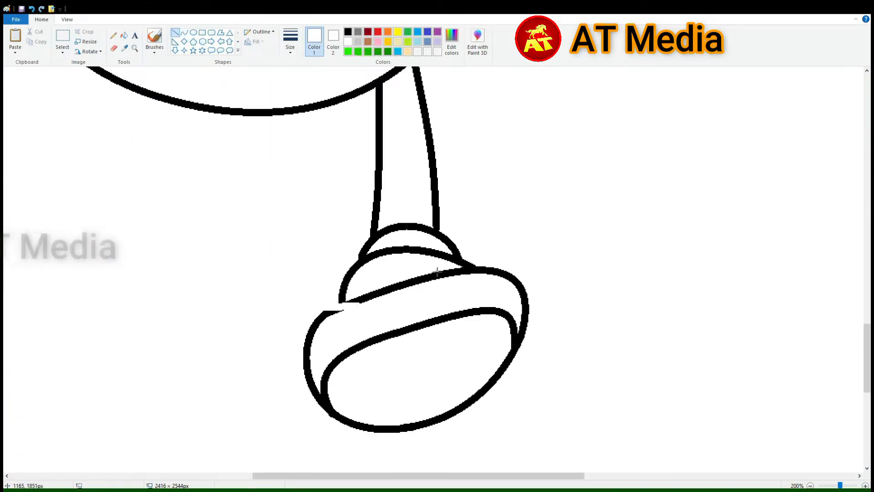
{"action": "left_click_drag", "start_coordinate": [461, 269], "coordinate": [496, 269]}
{"action": "left_click", "coordinate": [124, 36]}
Step: Draw the left and right sides of a wider rounded shoe below the right leg's cuffs with black curves
{"action": "left_click", "coordinate": [184, 33]}
{"action": "left_click_drag", "start_coordinate": [363, 201], "coordinate": [406, 354]}
{"action": "left_click_drag", "start_coordinate": [355, 246], "coordinate": [280, 223]}
{"action": "left_click_drag", "start_coordinate": [327, 314], "coordinate": [287, 364]}
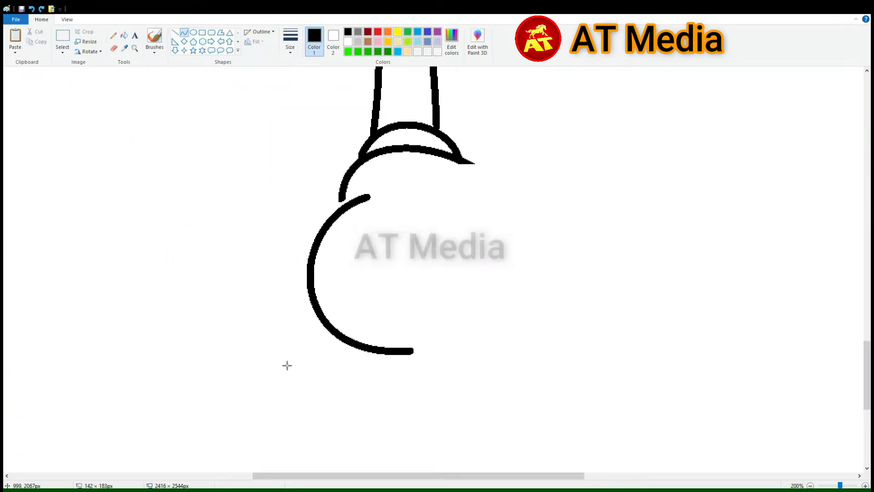
{"action": "left_click_drag", "start_coordinate": [403, 355], "coordinate": [539, 182]}
{"action": "mouse_move", "coordinate": [478, 291]}
{"action": "left_mouse_down"}
{"action": "mouse_move", "coordinate": [521, 326]}
{"action": "mouse_move", "coordinate": [510, 346]}
{"action": "left_mouse_up"}
{"action": "left_click_drag", "start_coordinate": [560, 255], "coordinate": [645, 248]}
Step: Close the shoe's upper edge with a black curve and extend both ends of the lower cuff to meet it
{"action": "left_click_drag", "start_coordinate": [560, 198], "coordinate": [364, 201]}
{"action": "left_click_drag", "start_coordinate": [492, 195], "coordinate": [532, 168]}
{"action": "left_click_drag", "start_coordinate": [341, 199], "coordinate": [340, 208]}
{"action": "left_click_drag", "start_coordinate": [459, 159], "coordinate": [489, 171]}
Step: Draw a slanted sole line across the shoe and clean up its protruding ends with white
{"action": "scroll", "coordinate": [511, 392], "scroll_direction": "down", "scroll_amount": 2}
{"action": "scroll", "coordinate": [512, 392], "scroll_direction": "up", "scroll_amount": 1}
{"action": "left_click_drag", "start_coordinate": [505, 305], "coordinate": [595, 279]}
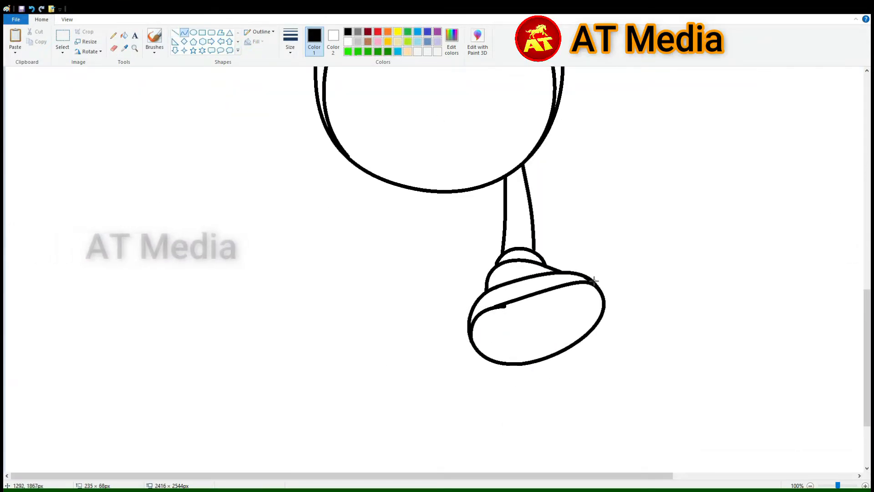
{"action": "left_click", "coordinate": [175, 33]}
{"action": "left_click", "coordinate": [348, 42]}
{"action": "scroll", "coordinate": [505, 319], "scroll_direction": "up", "scroll_amount": 1}
{"action": "left_click_drag", "start_coordinate": [334, 476], "coordinate": [492, 475]}
{"action": "scroll", "coordinate": [500, 364], "scroll_direction": "down", "scroll_amount": 5}
{"action": "scroll", "coordinate": [455, 431], "scroll_direction": "down", "scroll_amount": 3}
{"action": "scroll", "coordinate": [453, 426], "scroll_direction": "up", "scroll_amount": 2}
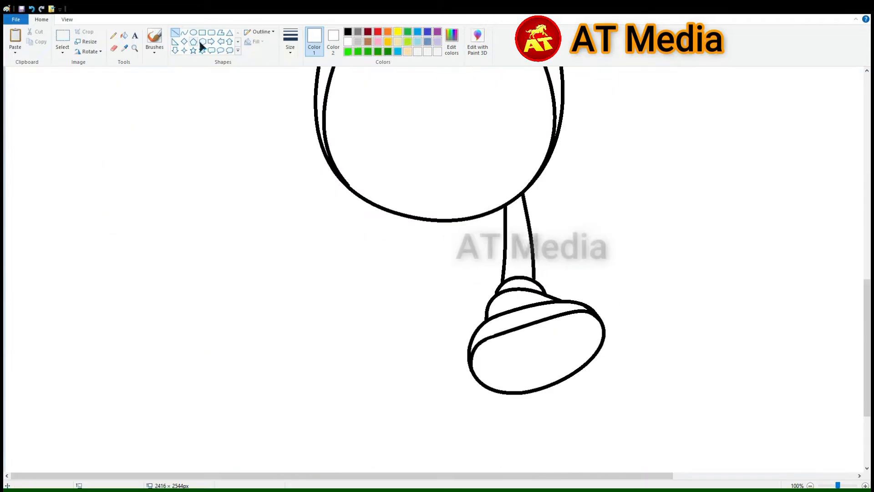
Step: Move the shoe with its cuffs away from the right leg and trim the leg line ends above it with white
{"action": "left_click", "coordinate": [348, 31]}
{"action": "left_click", "coordinate": [63, 36]}
{"action": "left_click_drag", "start_coordinate": [624, 426], "coordinate": [449, 256]}
{"action": "left_click_drag", "start_coordinate": [538, 337], "coordinate": [574, 376]}
{"action": "left_click", "coordinate": [175, 33]}
{"action": "left_click", "coordinate": [348, 42]}
{"action": "left_click_drag", "start_coordinate": [339, 476], "coordinate": [555, 476]}
{"action": "scroll", "coordinate": [588, 374], "scroll_direction": "down", "scroll_amount": 3}
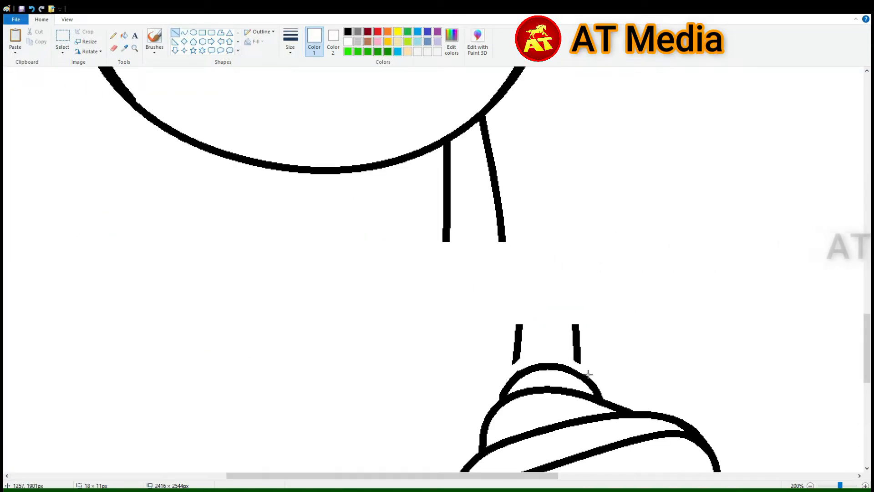
Step: Move the shoe with its cuffs back up against the shortened right leg
{"action": "left_click", "coordinate": [63, 36]}
{"action": "left_click_drag", "start_coordinate": [739, 447], "coordinate": [407, 139]}
{"action": "left_click_drag", "start_coordinate": [674, 435], "coordinate": [599, 307]}
{"action": "left_click_drag", "start_coordinate": [335, 476], "coordinate": [285, 476]}
{"action": "scroll", "coordinate": [282, 400], "scroll_direction": "down", "scroll_amount": 2}
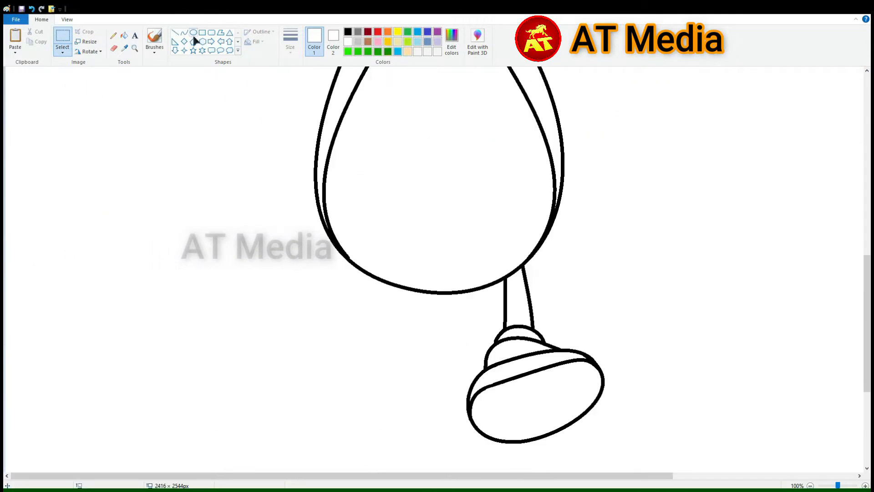
Step: Try to outline the left foot as a rounded black shape hanging from the torso's lower left edge
{"action": "left_click", "coordinate": [184, 32]}
{"action": "left_click", "coordinate": [348, 32]}
{"action": "left_click_drag", "start_coordinate": [329, 236], "coordinate": [328, 349]}
{"action": "left_click_drag", "start_coordinate": [327, 292], "coordinate": [295, 292]}
{"action": "scroll", "coordinate": [332, 343], "scroll_direction": "up", "scroll_amount": 1}
{"action": "left_click_drag", "start_coordinate": [433, 411], "coordinate": [519, 412]}
{"action": "scroll", "coordinate": [519, 411], "scroll_direction": "down", "scroll_amount": 2}
{"action": "left_click_drag", "start_coordinate": [479, 313], "coordinate": [479, 340]}
{"action": "left_click_drag", "start_coordinate": [528, 313], "coordinate": [563, 193]}
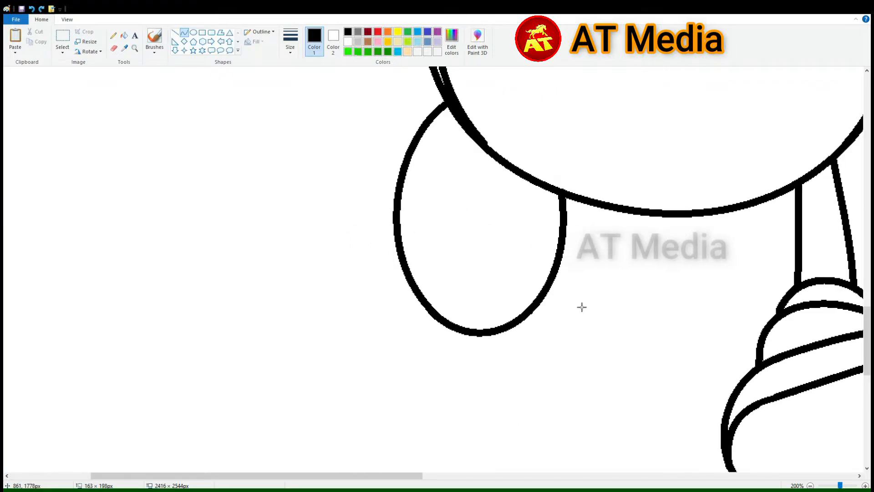
Step: Try adding two bands across the left foot and redrawing its side with black curves
{"action": "left_click_drag", "start_coordinate": [400, 203], "coordinate": [562, 231]}
{"action": "left_click_drag", "start_coordinate": [495, 221], "coordinate": [498, 196]}
{"action": "left_click_drag", "start_coordinate": [403, 252], "coordinate": [548, 283]}
{"action": "left_click_drag", "start_coordinate": [493, 267], "coordinate": [494, 246]}
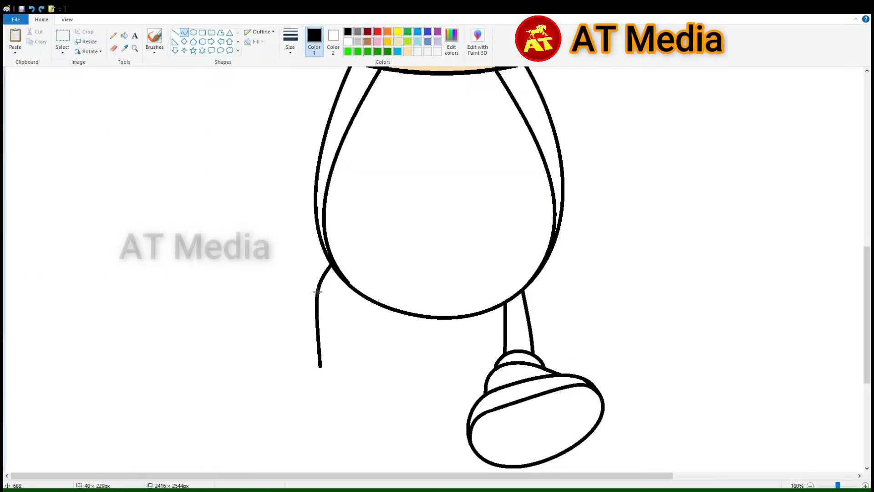
{"action": "left_click_drag", "start_coordinate": [319, 365], "coordinate": [362, 373]}
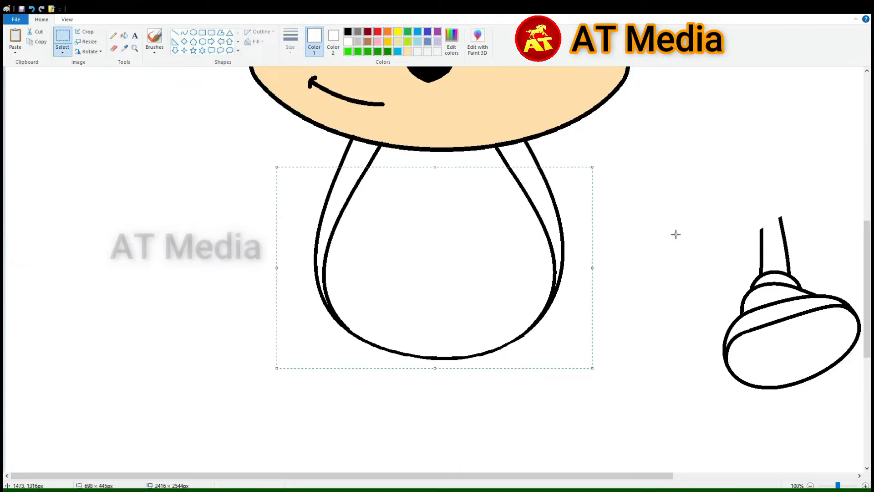
Step: Redraw the torso's outer outline below the muzzle as a smaller egg shape with black curves
{"action": "scroll", "coordinate": [676, 234], "scroll_direction": "down", "scroll_amount": 2}
{"action": "scroll", "coordinate": [225, 331], "scroll_direction": "up", "scroll_amount": 1}
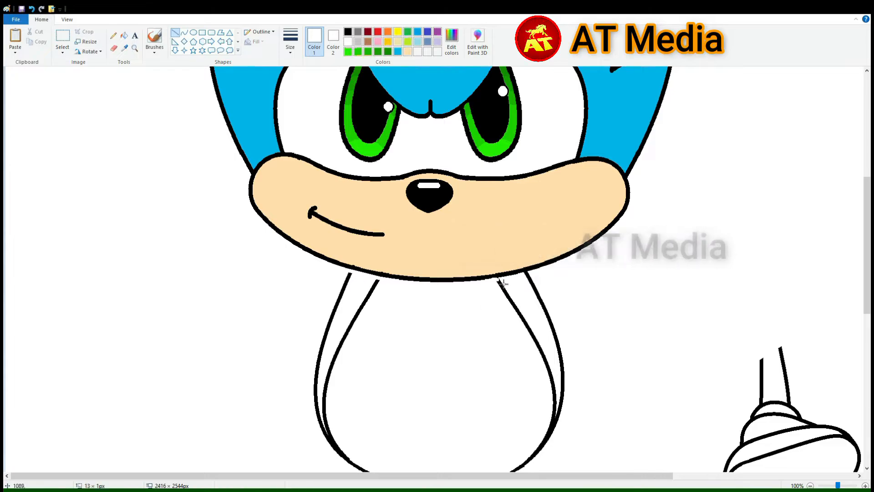
{"action": "left_click", "coordinate": [348, 31]}
{"action": "scroll", "coordinate": [318, 249], "scroll_direction": "down", "scroll_amount": 2}
{"action": "left_click_drag", "start_coordinate": [348, 166], "coordinate": [429, 350]}
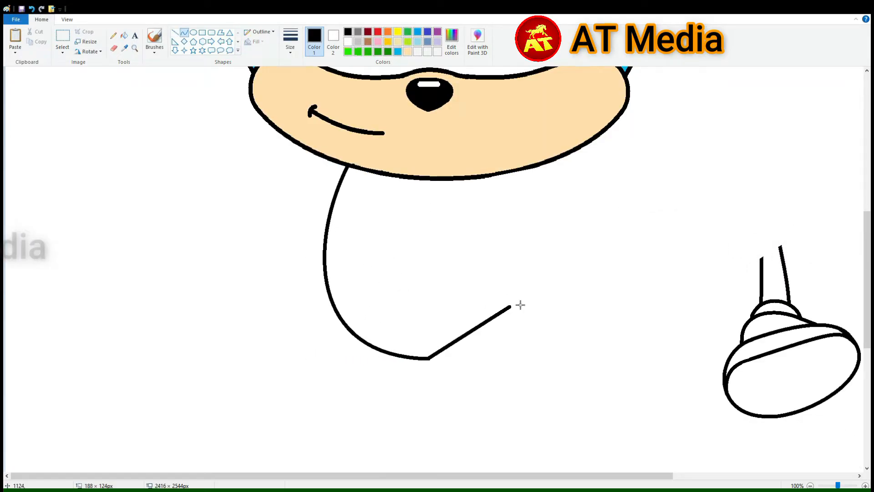
{"action": "left_click_drag", "start_coordinate": [520, 305], "coordinate": [519, 171]}
{"action": "left_click_drag", "start_coordinate": [525, 309], "coordinate": [535, 353]}
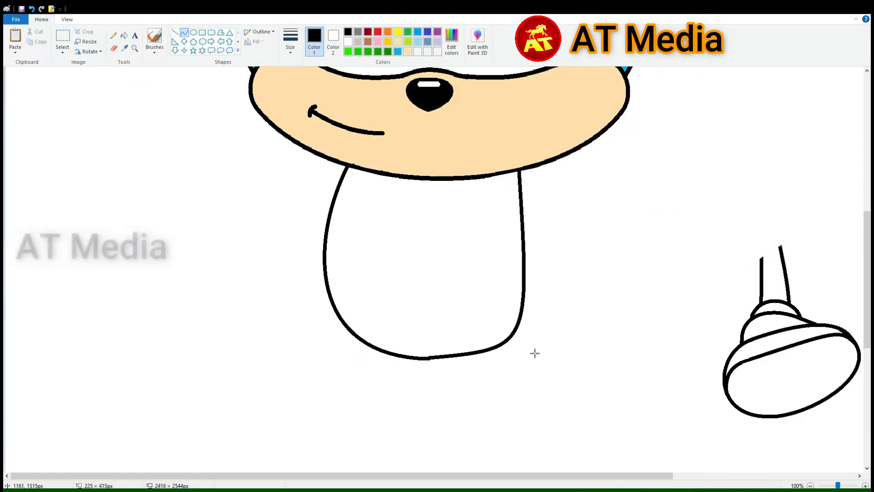
{"action": "left_click_drag", "start_coordinate": [544, 292], "coordinate": [560, 273]}
Step: Add an inner belly curve along each side of the new torso
{"action": "left_click_drag", "start_coordinate": [365, 170], "coordinate": [368, 343]}
{"action": "left_click_drag", "start_coordinate": [337, 300], "coordinate": [322, 309]}
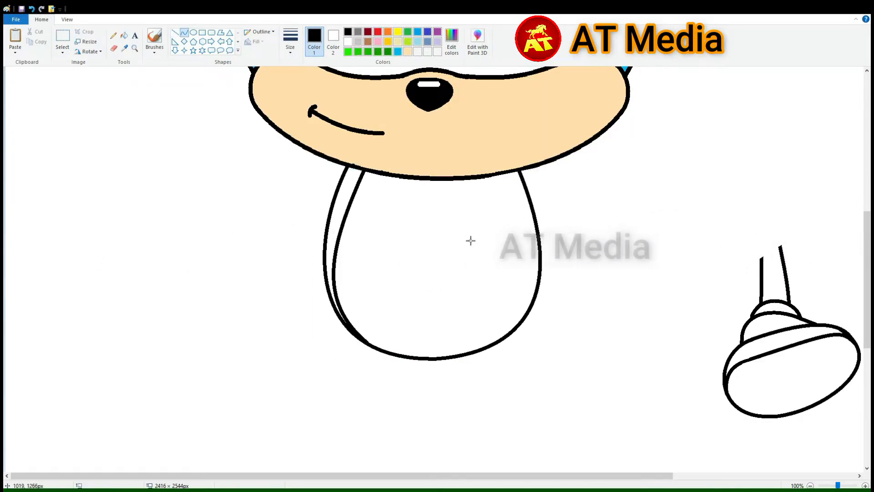
{"action": "left_click_drag", "start_coordinate": [502, 173], "coordinate": [515, 329]}
{"action": "left_click_drag", "start_coordinate": [537, 296], "coordinate": [551, 311]}
Step: Try to move the detached right leg with its shoe up against the smaller torso
{"action": "scroll", "coordinate": [550, 310], "scroll_direction": "down", "scroll_amount": 2}
{"action": "left_click", "coordinate": [63, 38]}
{"action": "left_click_drag", "start_coordinate": [712, 135], "coordinate": [861, 323]}
{"action": "left_click_drag", "start_coordinate": [792, 250], "coordinate": [528, 335]}
{"action": "left_click", "coordinate": [706, 273]}
{"action": "scroll", "coordinate": [359, 240], "scroll_direction": "down", "scroll_amount": 1}
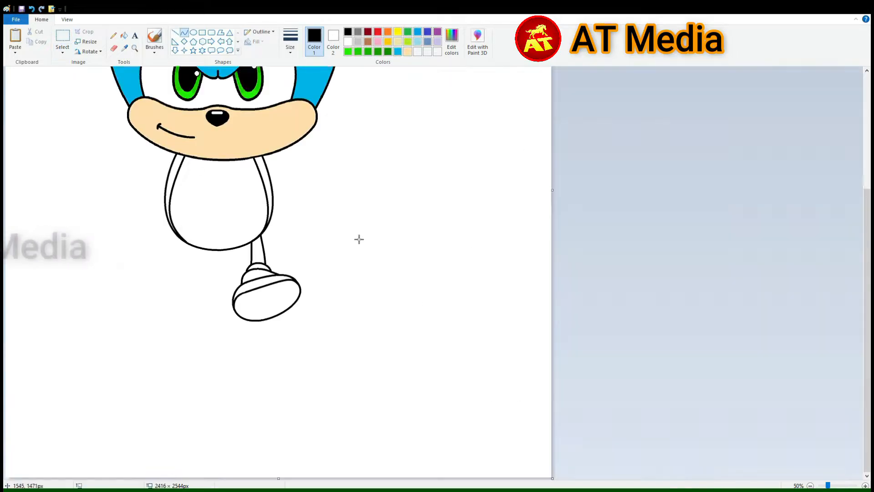
{"action": "key", "text": "ctrl+z"}
Step: Move the right leg with its shoe under the torso's lower right edge
{"action": "scroll", "coordinate": [359, 240], "scroll_direction": "up", "scroll_amount": 1}
{"action": "scroll", "coordinate": [585, 196], "scroll_direction": "down", "scroll_amount": 2}
{"action": "left_click_drag", "start_coordinate": [712, 106], "coordinate": [862, 298]}
{"action": "left_click_drag", "start_coordinate": [837, 281], "coordinate": [562, 373]}
Step: Try to draw the left foot's outline below the new torso with black curves
{"action": "left_click", "coordinate": [184, 32]}
{"action": "mouse_move", "coordinate": [361, 202]}
{"action": "left_mouse_down"}
{"action": "mouse_move", "coordinate": [345, 294]}
{"action": "mouse_move", "coordinate": [356, 299]}
{"action": "left_mouse_up"}
{"action": "mouse_move", "coordinate": [339, 278]}
{"action": "left_mouse_down"}
{"action": "mouse_move", "coordinate": [316, 285]}
{"action": "mouse_move", "coordinate": [410, 228]}
{"action": "left_mouse_up"}
{"action": "left_click_drag", "start_coordinate": [405, 282], "coordinate": [419, 288]}
{"action": "scroll", "coordinate": [61, 359], "scroll_direction": "down", "scroll_amount": 2}
{"action": "key", "text": "ctrl+z"}
{"action": "key", "text": "ctrl+z"}
Step: Draw the left foot as a slanted rounded shape joined to the torso's lower left edge
{"action": "scroll", "coordinate": [361, 236], "scroll_direction": "up", "scroll_amount": 2}
{"action": "left_click_drag", "start_coordinate": [362, 236], "coordinate": [333, 323]}
{"action": "left_click_drag", "start_coordinate": [340, 282], "coordinate": [321, 288]}
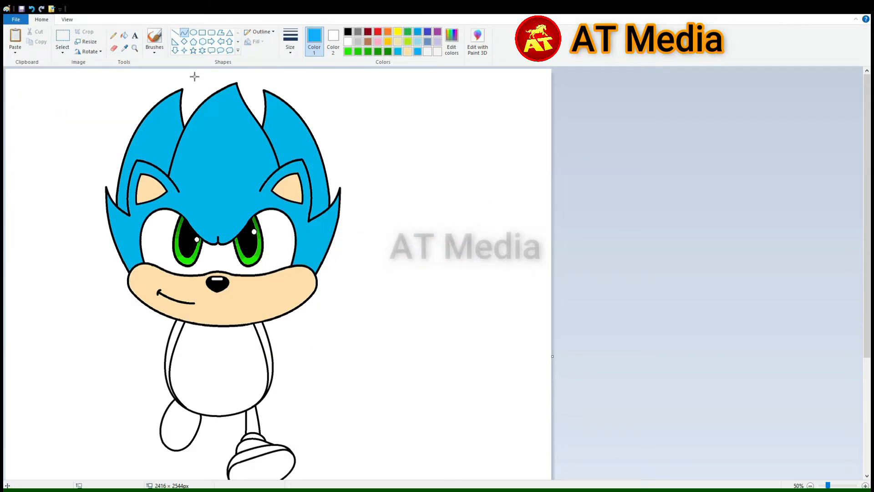
Step: Refill the head and its three large hair spikes with a brighter blue
{"action": "left_click", "coordinate": [124, 36]}
{"action": "left_click", "coordinate": [152, 132]}
{"action": "left_click", "coordinate": [223, 150]}
{"action": "left_click", "coordinate": [293, 132]}
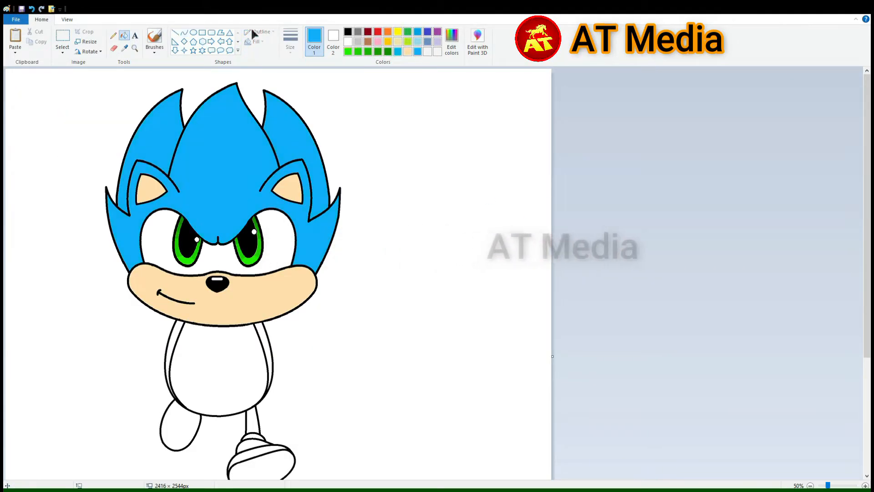
Step: Draw the raised right arm behind the head with curved cuff bands in black
{"action": "left_click", "coordinate": [175, 32]}
{"action": "left_click", "coordinate": [348, 31]}
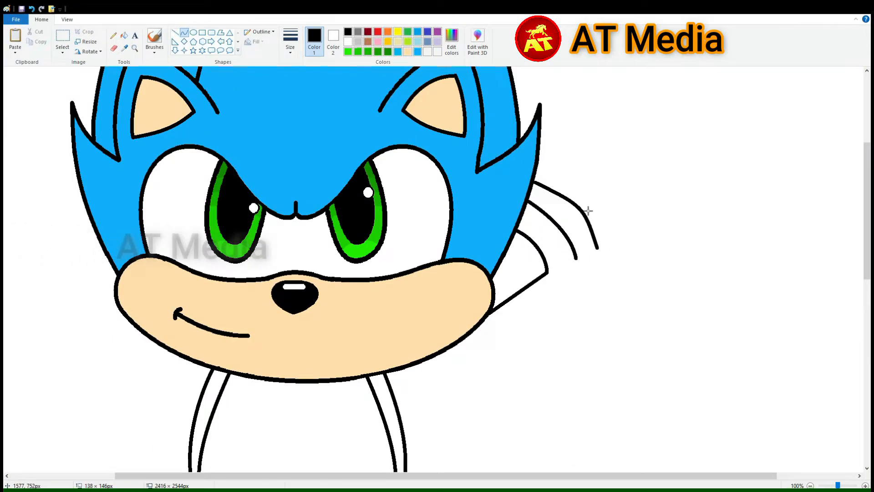
{"action": "left_click_drag", "start_coordinate": [577, 259], "coordinate": [547, 272]}
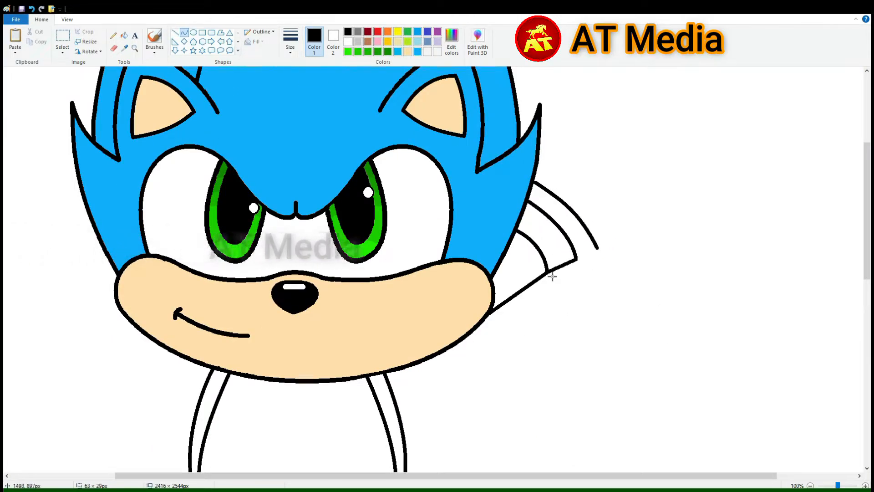
{"action": "left_click", "coordinate": [184, 32]}
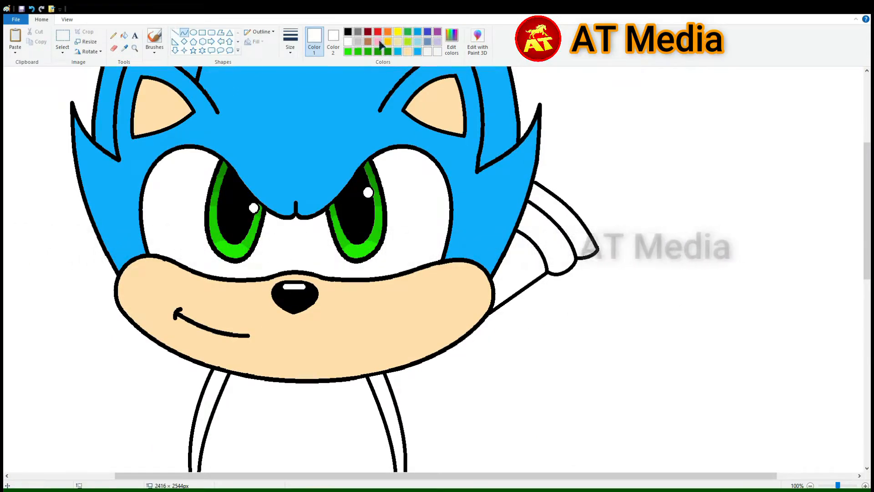
Step: Outline the raised fist with rounded black knuckle curves and add short creases between the fingers
{"action": "left_click", "coordinate": [347, 31]}
{"action": "left_click_drag", "start_coordinate": [597, 250], "coordinate": [651, 211]}
{"action": "double_click", "coordinate": [633, 256]}
{"action": "scroll", "coordinate": [681, 200], "scroll_direction": "up", "scroll_amount": 3}
{"action": "left_click_drag", "start_coordinate": [671, 276], "coordinate": [645, 246]}
{"action": "double_click", "coordinate": [669, 244]}
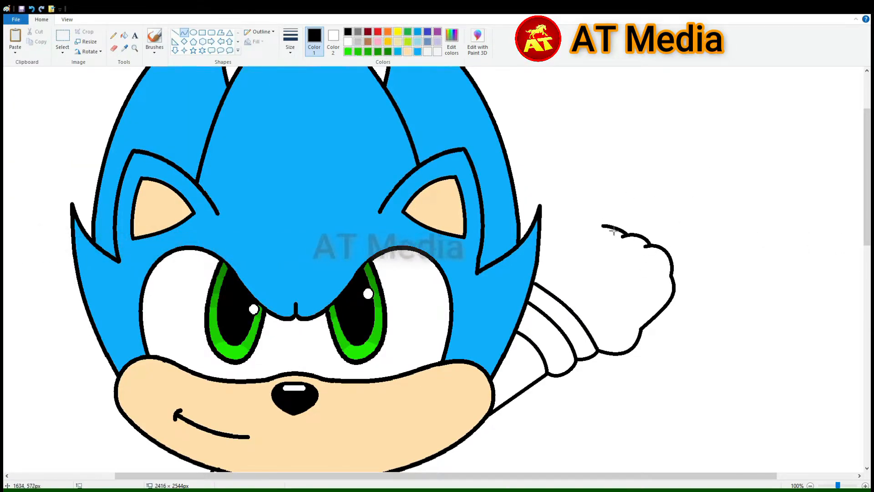
{"action": "left_click_drag", "start_coordinate": [577, 224], "coordinate": [537, 269]}
{"action": "double_click", "coordinate": [554, 242]}
{"action": "left_click", "coordinate": [175, 32]}
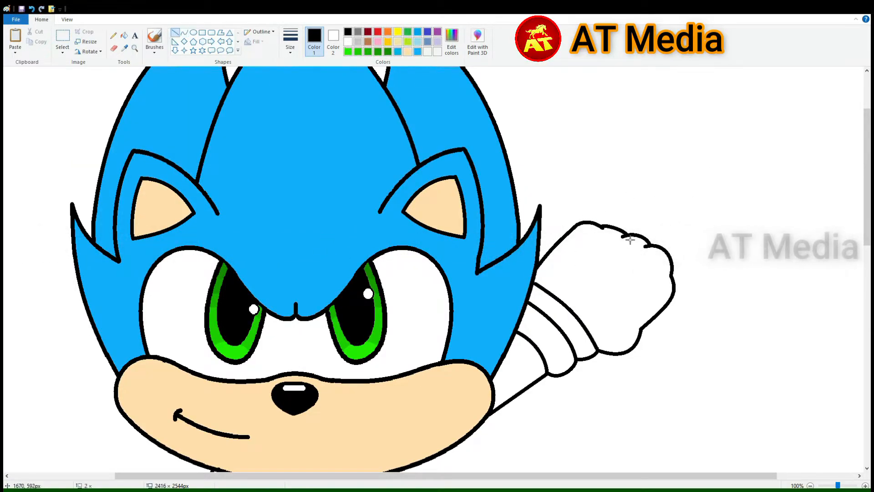
{"action": "scroll", "coordinate": [550, 347], "scroll_direction": "down", "scroll_amount": 2}
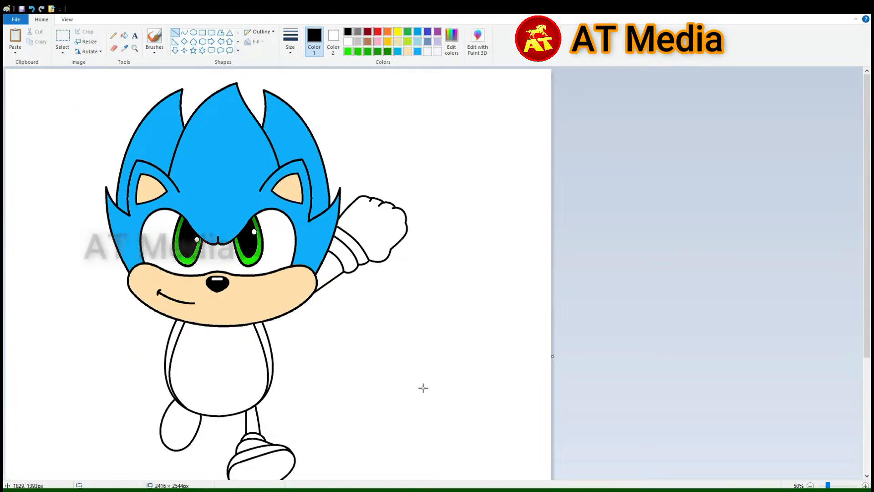
Step: Draw the lowered left arm and its rounded glove cuff below the muzzle with black curves
{"action": "scroll", "coordinate": [119, 389], "scroll_direction": "up", "scroll_amount": 1}
{"action": "scroll", "coordinate": [118, 388], "scroll_direction": "down", "scroll_amount": 3}
{"action": "left_click", "coordinate": [184, 33]}
{"action": "mouse_move", "coordinate": [311, 252]}
{"action": "left_mouse_down"}
{"action": "mouse_move", "coordinate": [261, 294]}
{"action": "mouse_move", "coordinate": [287, 283]}
{"action": "mouse_move", "coordinate": [296, 332]}
{"action": "mouse_move", "coordinate": [310, 302]}
{"action": "left_mouse_up"}
{"action": "double_click", "coordinate": [283, 270]}
{"action": "left_click", "coordinate": [341, 296]}
{"action": "left_click", "coordinate": [296, 281]}
{"action": "left_click", "coordinate": [311, 308]}
Step: Draw the inner edge and the first rounded knuckles of the left fist with black curves
{"action": "mouse_move", "coordinate": [265, 274]}
{"action": "left_mouse_down"}
{"action": "mouse_move", "coordinate": [301, 341]}
{"action": "mouse_move", "coordinate": [303, 317]}
{"action": "mouse_move", "coordinate": [230, 287]}
{"action": "left_mouse_up"}
{"action": "left_click", "coordinate": [267, 298]}
{"action": "left_click", "coordinate": [299, 317]}
{"action": "left_click", "coordinate": [260, 294]}
{"action": "left_click", "coordinate": [266, 260]}
{"action": "left_click", "coordinate": [233, 269]}
{"action": "left_click", "coordinate": [224, 282]}
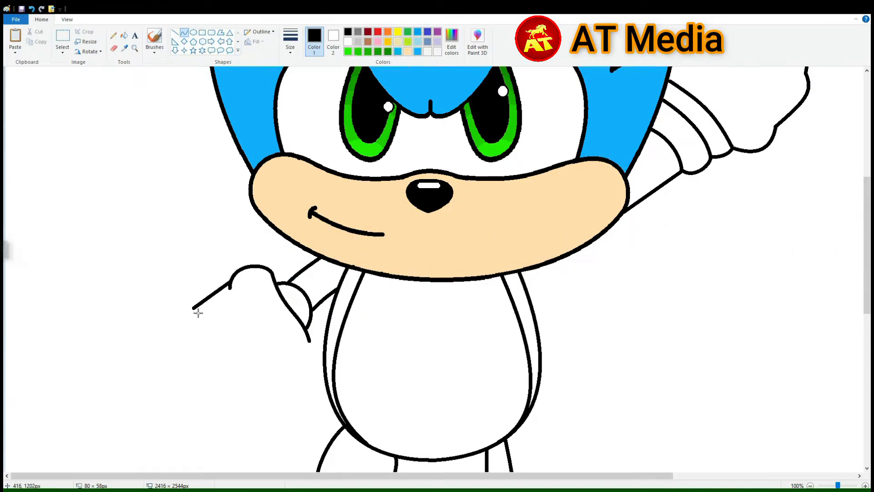
{"action": "left_click", "coordinate": [210, 283]}
{"action": "left_click", "coordinate": [203, 291]}
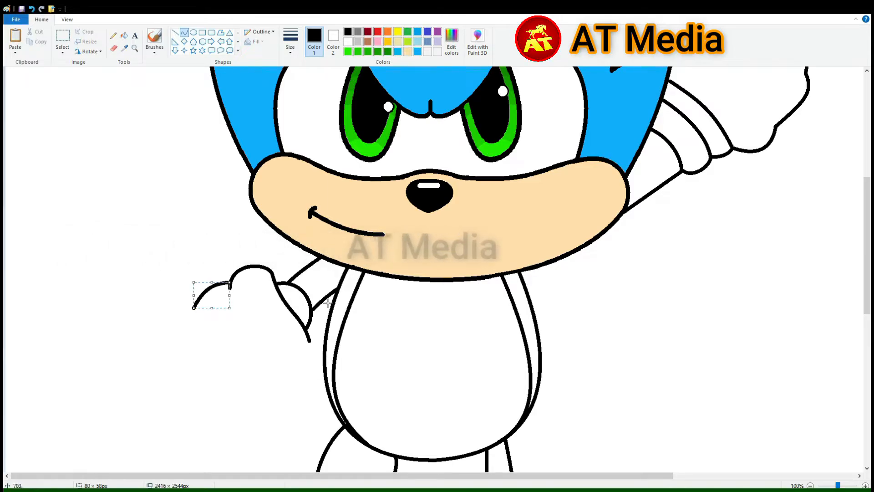
Step: Continue the left fist's outline with the remaining knuckles, the outer side and the first lower fingertip
{"action": "left_click", "coordinate": [186, 302]}
{"action": "left_click", "coordinate": [180, 309]}
{"action": "mouse_move", "coordinate": [195, 306]}
{"action": "left_mouse_down"}
{"action": "mouse_move", "coordinate": [172, 329]}
{"action": "mouse_move", "coordinate": [168, 377]}
{"action": "mouse_move", "coordinate": [202, 397]}
{"action": "mouse_move", "coordinate": [321, 308]}
{"action": "mouse_move", "coordinate": [370, 296]}
{"action": "left_mouse_up"}
{"action": "left_click", "coordinate": [172, 313]}
{"action": "left_click", "coordinate": [161, 320]}
{"action": "left_click", "coordinate": [154, 346]}
{"action": "left_click", "coordinate": [257, 382]}
{"action": "left_click", "coordinate": [262, 383]}
{"action": "left_click", "coordinate": [278, 368]}
{"action": "left_click", "coordinate": [287, 355]}
{"action": "key", "text": "ctrl+z"}
Step: Add the remaining rounded fingertips along the left fist's lower edge and close the palm with a curve beneath them
{"action": "scroll", "coordinate": [251, 370], "scroll_direction": "up", "scroll_amount": 1}
{"action": "left_click", "coordinate": [291, 371]}
{"action": "left_click", "coordinate": [326, 355]}
{"action": "left_click", "coordinate": [343, 349]}
{"action": "left_click", "coordinate": [390, 333]}
{"action": "left_click_drag", "start_coordinate": [361, 358], "coordinate": [264, 382]}
{"action": "left_click", "coordinate": [327, 410]}
{"action": "key", "text": "ctrl+z"}
{"action": "left_click_drag", "start_coordinate": [375, 314], "coordinate": [250, 391]}
{"action": "left_click", "coordinate": [336, 387]}
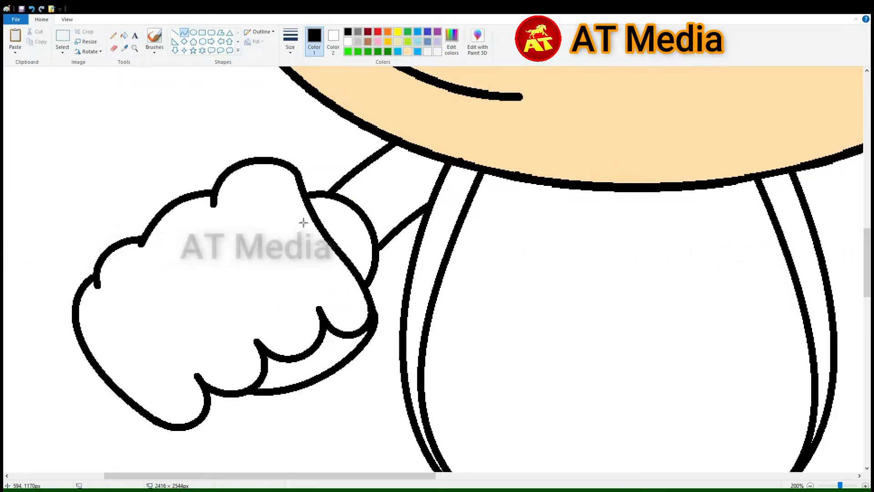
Step: Draw curved black divider lines between the fingers of the left fist
{"action": "left_click_drag", "start_coordinate": [157, 292], "coordinate": [198, 377]}
{"action": "left_click", "coordinate": [161, 342]}
{"action": "left_click_drag", "start_coordinate": [222, 272], "coordinate": [258, 346]}
{"action": "left_click", "coordinate": [229, 298]}
{"action": "left_click_drag", "start_coordinate": [289, 256], "coordinate": [323, 310]}
{"action": "left_click", "coordinate": [303, 291]}
{"action": "key", "text": "ctrl+z"}
Step: Redraw the rounded tip of the left fist's innermost finger
{"action": "left_click", "coordinate": [114, 48]}
{"action": "mouse_move", "coordinate": [293, 358]}
{"action": "left_mouse_down"}
{"action": "mouse_move", "coordinate": [318, 318]}
{"action": "mouse_move", "coordinate": [363, 340]}
{"action": "mouse_move", "coordinate": [374, 317]}
{"action": "left_mouse_up"}
{"action": "left_click", "coordinate": [369, 343]}
Step: Cap the finger dividers' upper ends with short black strokes and clean up their protruding lower ends with white
{"action": "left_click_drag", "start_coordinate": [152, 302], "coordinate": [163, 290]}
{"action": "left_click_drag", "start_coordinate": [217, 278], "coordinate": [281, 255]}
{"action": "left_click", "coordinate": [174, 33]}
{"action": "left_click", "coordinate": [348, 42]}
{"action": "left_click_drag", "start_coordinate": [200, 371], "coordinate": [208, 380]}
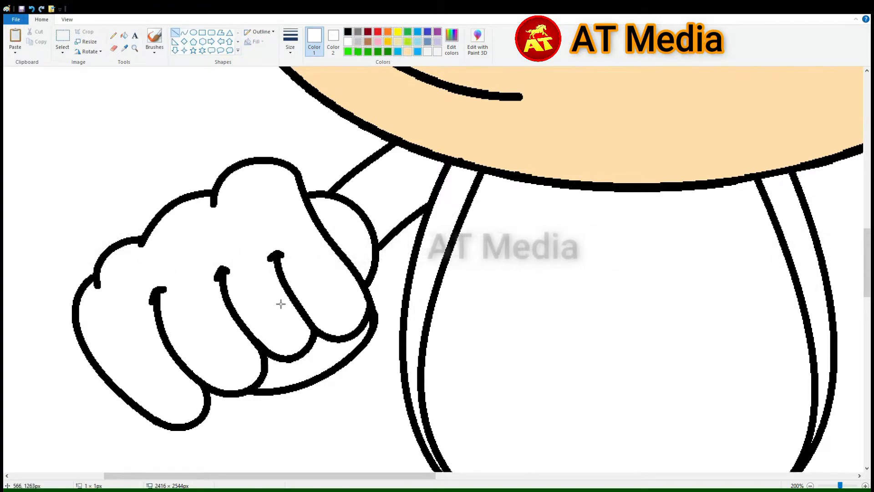
Step: Select the raised right fist with a free-form selection and shift it slightly down toward its cuff
{"action": "scroll", "coordinate": [281, 303], "scroll_direction": "down", "scroll_amount": 3}
{"action": "scroll", "coordinate": [341, 288], "scroll_direction": "up", "scroll_amount": 2}
{"action": "left_click_drag", "start_coordinate": [409, 476], "coordinate": [610, 427]}
{"action": "left_click", "coordinate": [62, 49]}
{"action": "left_click", "coordinate": [84, 84]}
{"action": "left_click_drag", "start_coordinate": [456, 322], "coordinate": [465, 317]}
{"action": "left_click_drag", "start_coordinate": [475, 308], "coordinate": [459, 325]}
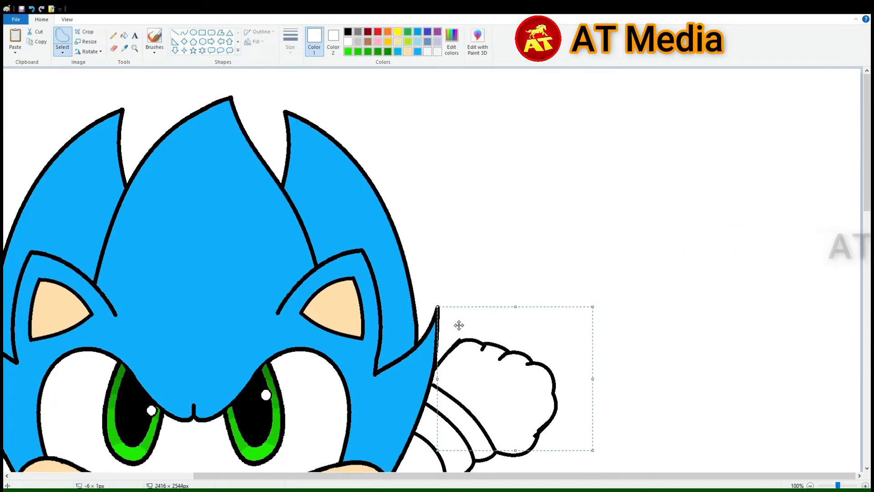
Step: Reconnect the raised fist's outline and lengthen its finger creases with short black lines
{"action": "scroll", "coordinate": [459, 325], "scroll_direction": "down", "scroll_amount": 1}
{"action": "scroll", "coordinate": [483, 228], "scroll_direction": "up", "scroll_amount": 2}
{"action": "left_click", "coordinate": [175, 33]}
{"action": "left_click_drag", "start_coordinate": [361, 304], "coordinate": [385, 297]}
{"action": "scroll", "coordinate": [510, 346], "scroll_direction": "down", "scroll_amount": 2}
{"action": "left_click_drag", "start_coordinate": [526, 402], "coordinate": [534, 377]}
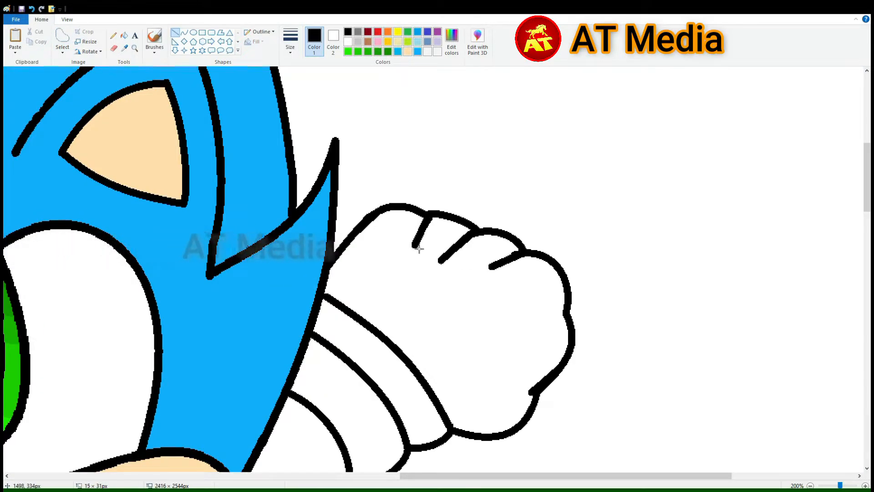
Step: Draw a row of parallel slanted tread lines across the shoe sole with a thinner black stroke
{"action": "scroll", "coordinate": [513, 199], "scroll_direction": "down", "scroll_amount": 2}
{"action": "scroll", "coordinate": [439, 340], "scroll_direction": "up", "scroll_amount": 2}
{"action": "mouse_move", "coordinate": [499, 475]}
{"action": "left_mouse_down"}
{"action": "mouse_move", "coordinate": [515, 450]}
{"action": "mouse_move", "coordinate": [561, 451]}
{"action": "left_mouse_up"}
{"action": "scroll", "coordinate": [537, 319], "scroll_direction": "down", "scroll_amount": 3}
{"action": "left_click_drag", "start_coordinate": [489, 205], "coordinate": [510, 227]}
{"action": "left_click", "coordinate": [291, 42]}
{"action": "left_click", "coordinate": [299, 97]}
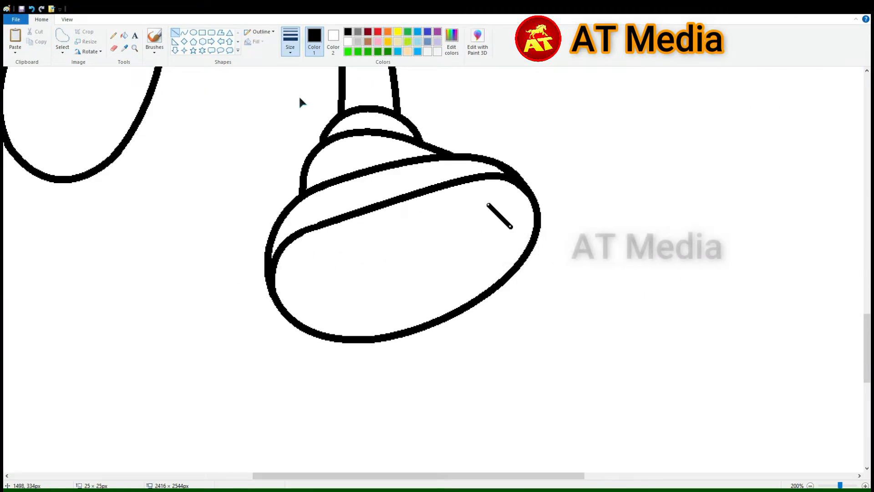
{"action": "left_click_drag", "start_coordinate": [454, 205], "coordinate": [504, 253]}
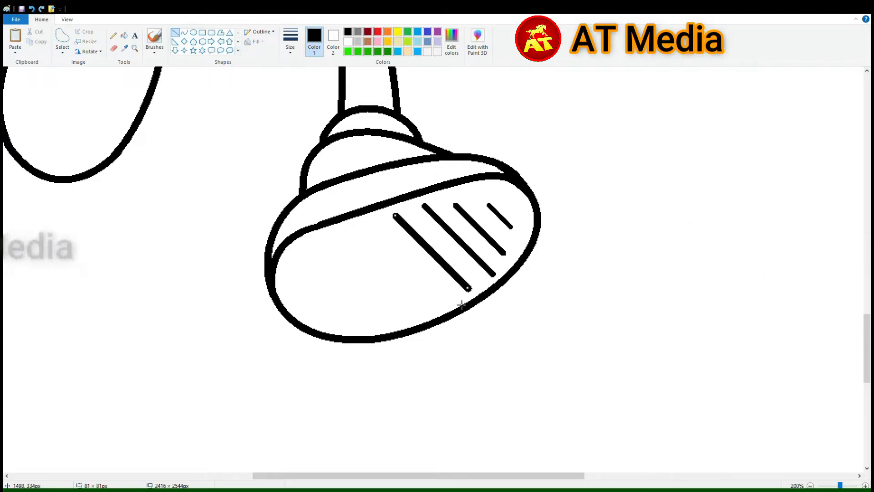
{"action": "left_click_drag", "start_coordinate": [334, 248], "coordinate": [403, 314]}
{"action": "left_click_drag", "start_coordinate": [308, 260], "coordinate": [367, 317]}
{"action": "left_click_drag", "start_coordinate": [295, 284], "coordinate": [327, 315]}
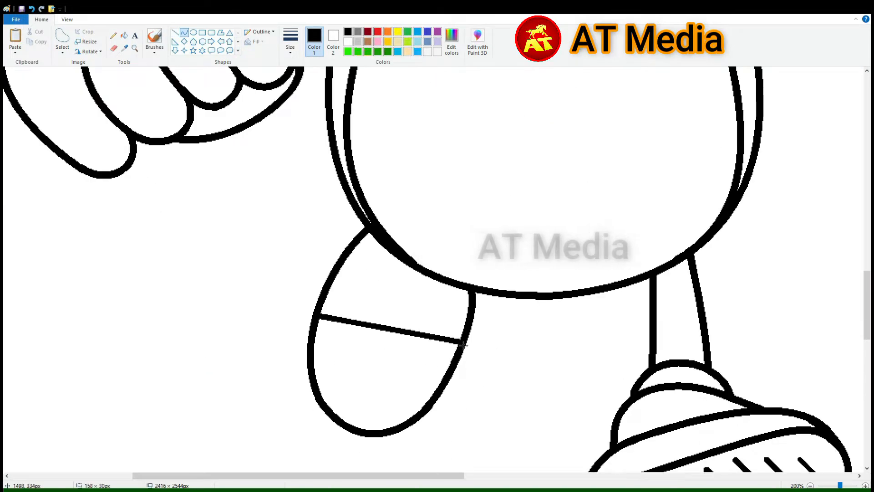
Step: Draw two curved black bands across the left foot
{"action": "left_click_drag", "start_coordinate": [320, 342], "coordinate": [458, 351]}
{"action": "left_click_drag", "start_coordinate": [321, 367], "coordinate": [449, 375]}
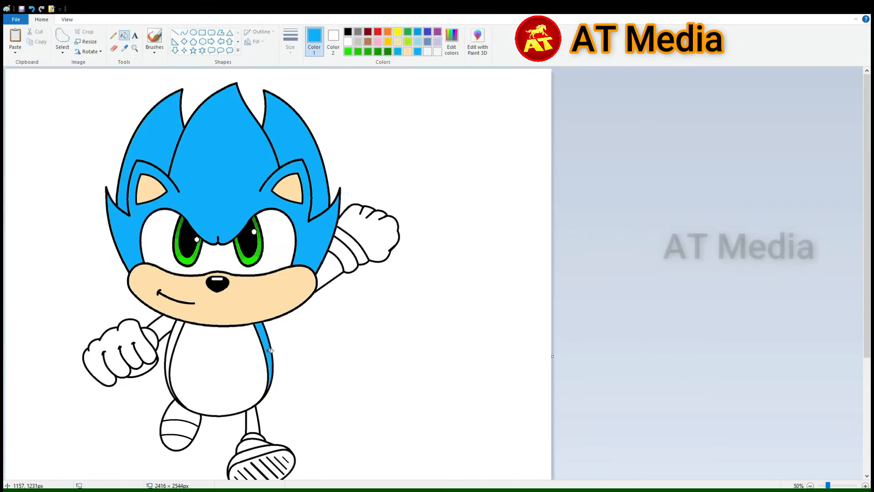
Step: Fill the torso's left side strip with blue and the belly and both arms with the peach skin color
{"action": "left_click", "coordinate": [172, 343]}
{"action": "left_click", "coordinate": [162, 326]}
{"action": "left_click", "coordinate": [331, 269]}
{"action": "left_click", "coordinate": [219, 369]}
{"action": "left_click", "coordinate": [157, 325]}
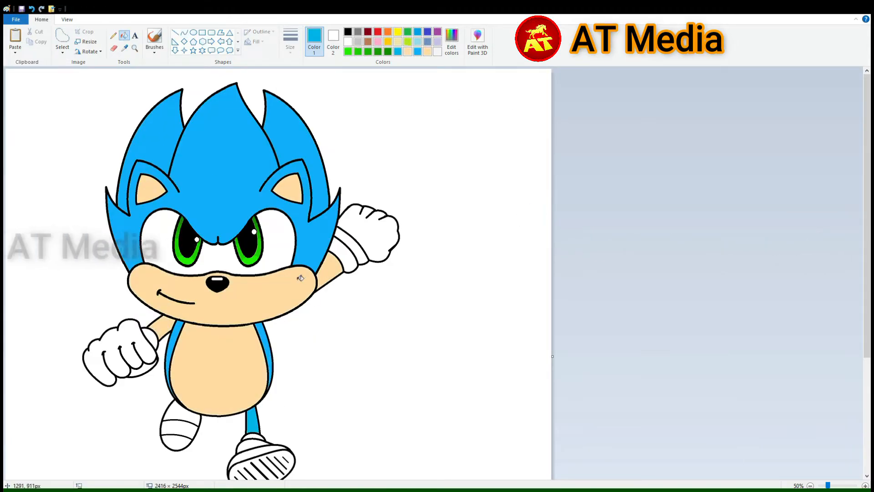
Step: Draw two shading boundary curves inside the left hair spike in a slightly darker blue
{"action": "scroll", "coordinate": [555, 251], "scroll_direction": "up", "scroll_amount": 1}
{"action": "scroll", "coordinate": [325, 250], "scroll_direction": "up", "scroll_amount": 1}
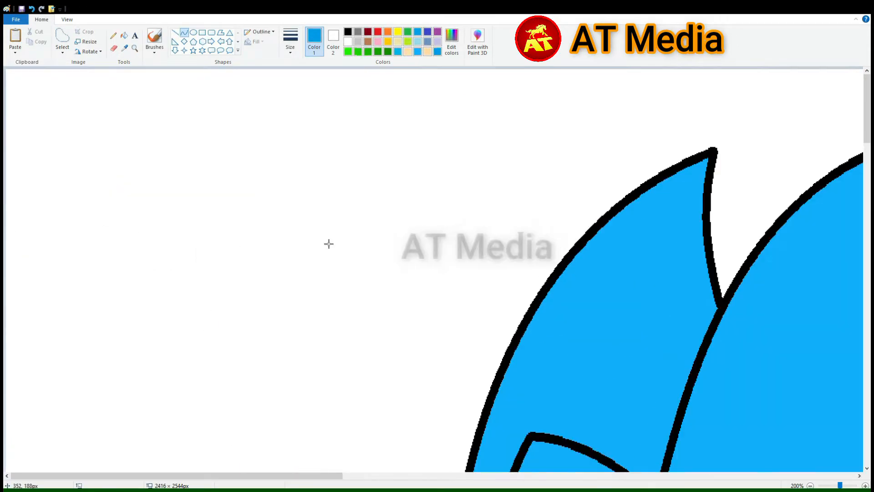
{"action": "left_click_drag", "start_coordinate": [618, 216], "coordinate": [597, 408]}
{"action": "left_click_drag", "start_coordinate": [608, 319], "coordinate": [595, 323]}
{"action": "scroll", "coordinate": [595, 321], "scroll_direction": "down", "scroll_amount": 1}
{"action": "left_click_drag", "start_coordinate": [595, 272], "coordinate": [714, 192]}
{"action": "left_click_drag", "start_coordinate": [655, 231], "coordinate": [643, 217]}
Step: Draw a curved shading boundary along the left side of the central hair spike and fill that strip with the darker blue
{"action": "scroll", "coordinate": [638, 223], "scroll_direction": "down", "scroll_amount": 1}
{"action": "left_click_drag", "start_coordinate": [337, 476], "coordinate": [481, 423]}
{"action": "scroll", "coordinate": [481, 364], "scroll_direction": "up", "scroll_amount": 2}
{"action": "left_click_drag", "start_coordinate": [330, 453], "coordinate": [560, 152]}
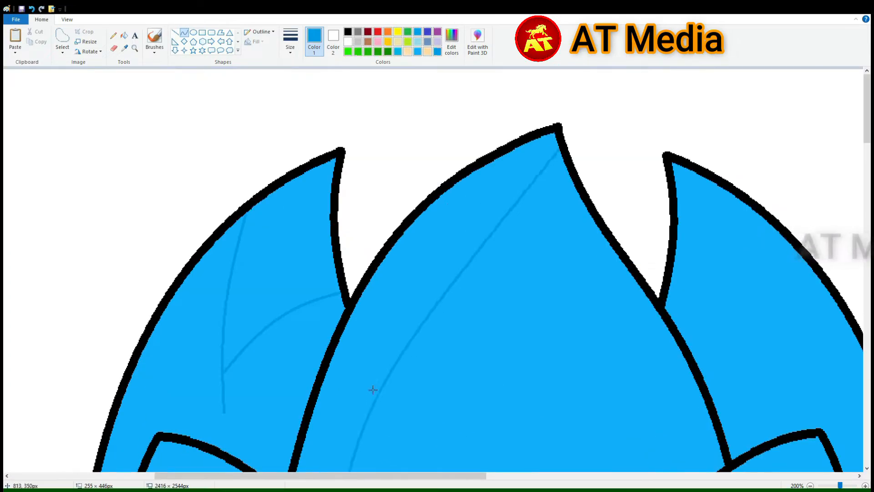
{"action": "left_click", "coordinate": [125, 36]}
{"action": "left_click", "coordinate": [344, 387]}
Step: Draw darker blue boundary curves from the left ear, over the left eye's brow, to the brow's center crease
{"action": "scroll", "coordinate": [250, 191], "scroll_direction": "down", "scroll_amount": 3}
{"action": "left_click", "coordinate": [184, 32]}
{"action": "left_click_drag", "start_coordinate": [280, 264], "coordinate": [195, 331]}
{"action": "left_click_drag", "start_coordinate": [237, 301], "coordinate": [245, 319]}
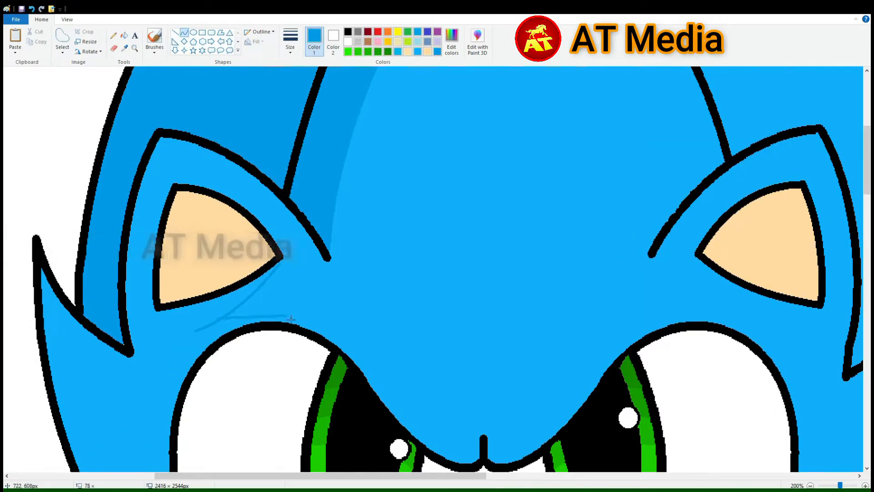
{"action": "scroll", "coordinate": [515, 336], "scroll_direction": "down", "scroll_amount": 3}
{"action": "left_click_drag", "start_coordinate": [481, 334], "coordinate": [370, 252]}
{"action": "left_click_drag", "start_coordinate": [417, 288], "coordinate": [407, 303]}
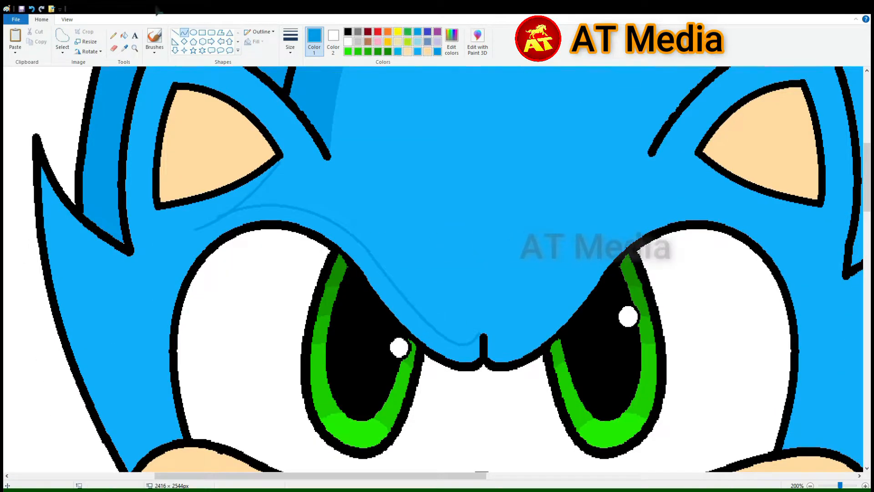
Step: Fill the left ear's outer area and the left face area outside the brow curve with the darker blue
{"action": "scroll", "coordinate": [433, 269], "scroll_direction": "up", "scroll_amount": 3}
{"action": "left_click", "coordinate": [124, 36]}
{"action": "left_click_drag", "start_coordinate": [181, 148], "coordinate": [178, 136]}
{"action": "left_click", "coordinate": [125, 35]}
{"action": "left_click", "coordinate": [227, 306]}
Step: Draw a curved shading boundary inside the right hair spike and fill its inner side with the darker blue
{"action": "left_click_drag", "start_coordinate": [337, 476], "coordinate": [518, 476]}
{"action": "scroll", "coordinate": [146, 109], "scroll_direction": "up", "scroll_amount": 3}
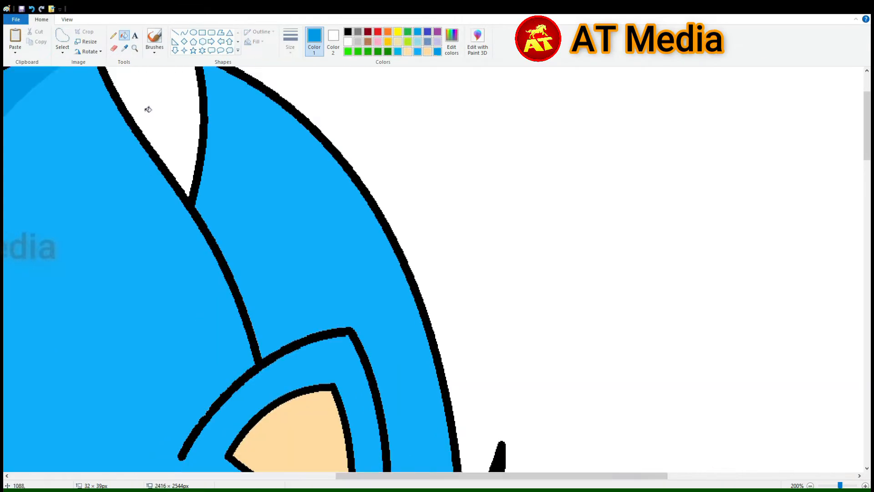
{"action": "left_click", "coordinate": [184, 33]}
{"action": "left_click_drag", "start_coordinate": [204, 165], "coordinate": [254, 425]}
{"action": "left_click_drag", "start_coordinate": [234, 315], "coordinate": [269, 317]}
{"action": "left_click", "coordinate": [124, 35]}
{"action": "left_click", "coordinate": [228, 296]}
Step: Draw darker blue shading curves over the right eye's brow, down its outer side and across the right cheek spike
{"action": "scroll", "coordinate": [233, 291], "scroll_direction": "down", "scroll_amount": 6}
{"action": "left_click", "coordinate": [184, 32]}
{"action": "scroll", "coordinate": [383, 292], "scroll_direction": "down", "scroll_amount": 9}
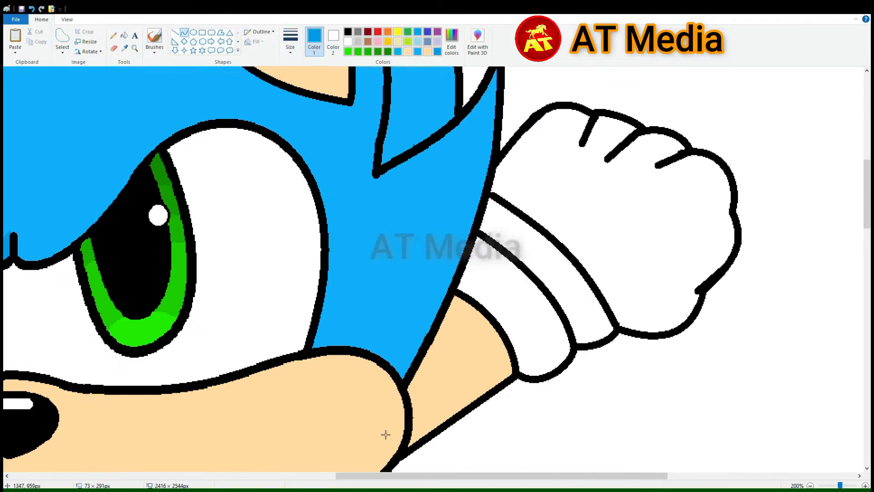
{"action": "left_click_drag", "start_coordinate": [392, 476], "coordinate": [308, 476]}
{"action": "mouse_move", "coordinate": [300, 222]}
{"action": "left_mouse_down"}
{"action": "mouse_move", "coordinate": [507, 121]}
{"action": "mouse_move", "coordinate": [552, 345]}
{"action": "left_mouse_up"}
{"action": "left_click_drag", "start_coordinate": [553, 184], "coordinate": [568, 188]}
{"action": "left_click_drag", "start_coordinate": [561, 269], "coordinate": [579, 277]}
{"action": "left_click_drag", "start_coordinate": [565, 274], "coordinate": [631, 314]}
{"action": "left_click_drag", "start_coordinate": [588, 309], "coordinate": [569, 364]}
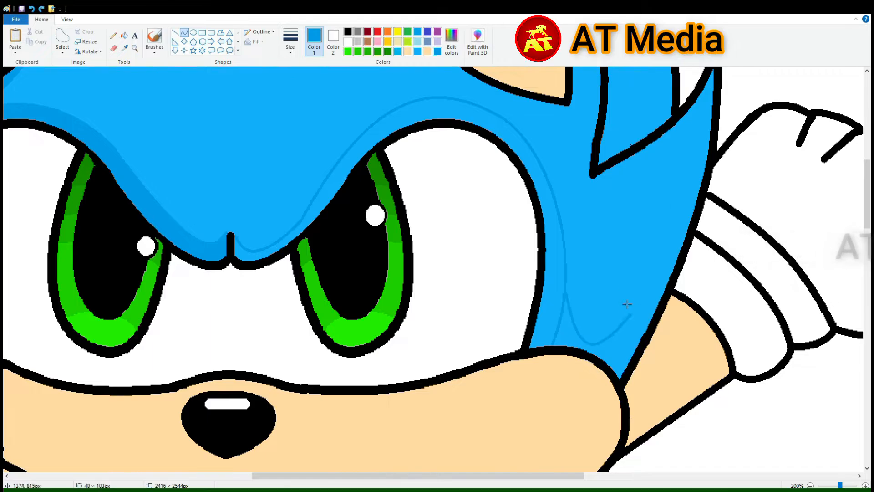
Step: Draw a shading curve around the outside of the right ear and fill the enclosed area with the darker blue
{"action": "scroll", "coordinate": [322, 118], "scroll_direction": "up", "scroll_amount": 7}
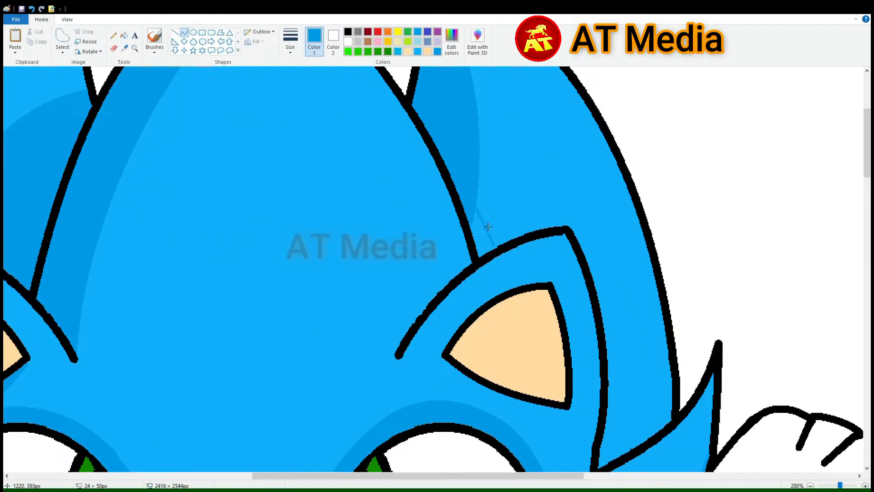
{"action": "left_click_drag", "start_coordinate": [575, 212], "coordinate": [625, 451]}
{"action": "left_click_drag", "start_coordinate": [605, 318], "coordinate": [625, 315]}
{"action": "left_click", "coordinate": [125, 36]}
{"action": "left_click", "coordinate": [523, 236]}
{"action": "key", "text": "ctrl+z"}
{"action": "left_click", "coordinate": [523, 227]}
Step: Outline the shading along the central spike's right edge down to the right ear and fill it with the darker blue
{"action": "mouse_move", "coordinate": [419, 475]}
{"action": "left_mouse_down"}
{"action": "mouse_move", "coordinate": [361, 476]}
{"action": "mouse_move", "coordinate": [405, 475]}
{"action": "left_mouse_up"}
{"action": "left_click_drag", "start_coordinate": [482, 204], "coordinate": [492, 230]}
{"action": "scroll", "coordinate": [493, 232], "scroll_direction": "up", "scroll_amount": 2}
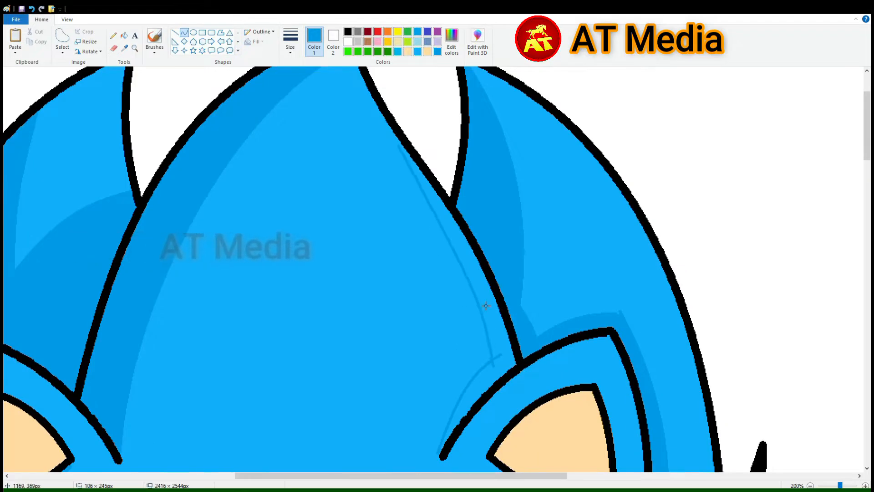
{"action": "left_click_drag", "start_coordinate": [445, 148], "coordinate": [445, 146]}
{"action": "left_click", "coordinate": [124, 36]}
{"action": "left_click", "coordinate": [498, 328]}
Step: Draw an inset triangular boundary inside the right inner ear in a darker peach and fill its border with that color
{"action": "scroll", "coordinate": [499, 328], "scroll_direction": "down", "scroll_amount": 2}
{"action": "left_click", "coordinate": [427, 52]}
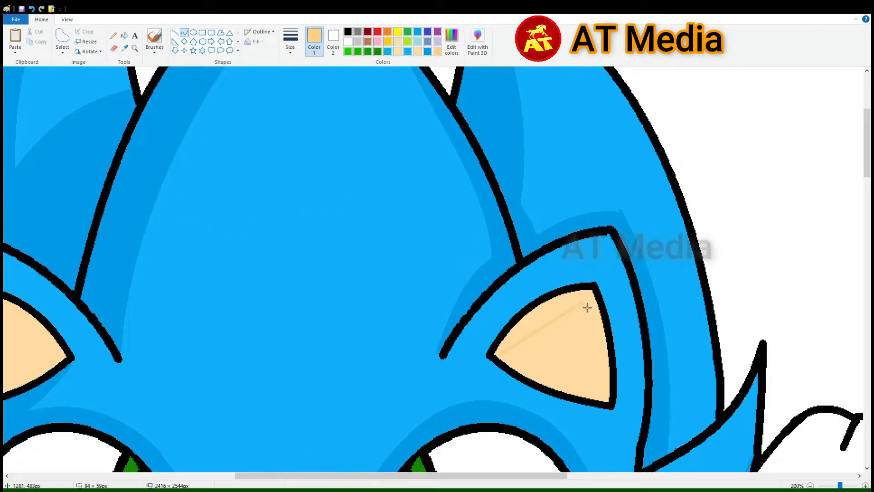
{"action": "left_click_drag", "start_coordinate": [587, 308], "coordinate": [588, 303]}
{"action": "left_click_drag", "start_coordinate": [544, 325], "coordinate": [537, 312]}
{"action": "left_click_drag", "start_coordinate": [587, 304], "coordinate": [599, 381]}
{"action": "left_click_drag", "start_coordinate": [595, 348], "coordinate": [602, 346]}
{"action": "left_click_drag", "start_coordinate": [602, 393], "coordinate": [502, 353]}
{"action": "left_click", "coordinate": [124, 36]}
{"action": "left_click", "coordinate": [528, 325]}
Step: Complete the inset triangular boundary inside the left inner ear and fill its border with the darker peach
{"action": "left_click_drag", "start_coordinate": [500, 475], "coordinate": [385, 475]}
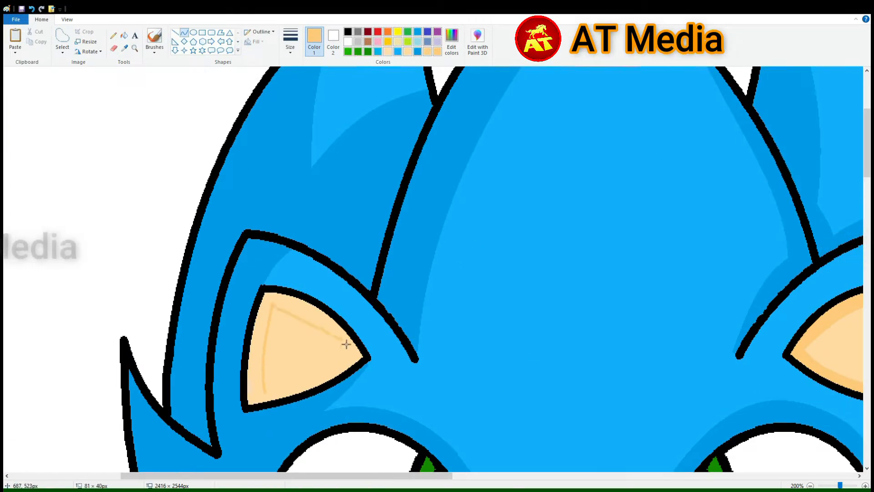
{"action": "left_click_drag", "start_coordinate": [347, 344], "coordinate": [352, 354]}
{"action": "left_click_drag", "start_coordinate": [314, 327], "coordinate": [320, 321]}
{"action": "left_click_drag", "start_coordinate": [351, 354], "coordinate": [265, 392]}
{"action": "left_click_drag", "start_coordinate": [309, 374], "coordinate": [313, 380]}
{"action": "left_click", "coordinate": [125, 36]}
{"action": "left_click", "coordinate": [258, 340]}
Step: Draw a curved boundary along the muzzle's left and lower edges and fill the strip with the darker peach
{"action": "scroll", "coordinate": [333, 285], "scroll_direction": "down", "scroll_amount": 5}
{"action": "left_click", "coordinate": [184, 32]}
{"action": "scroll", "coordinate": [429, 408], "scroll_direction": "up", "scroll_amount": 1}
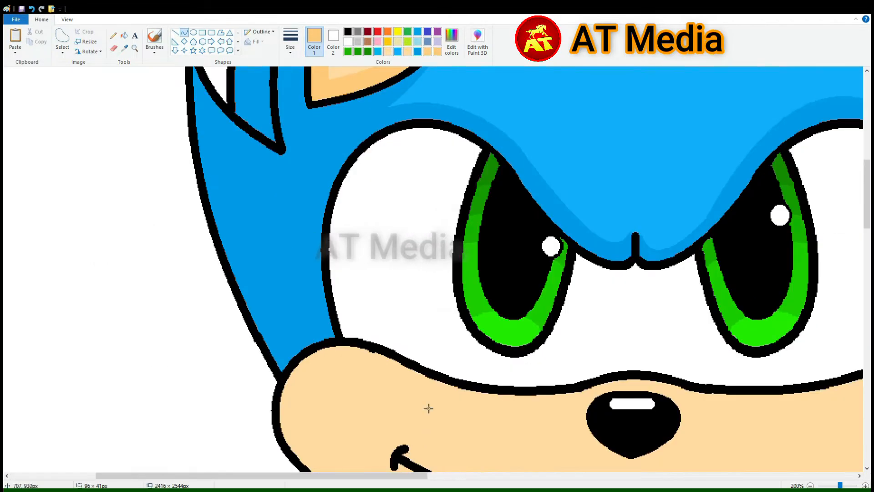
{"action": "scroll", "coordinate": [430, 408], "scroll_direction": "down", "scroll_amount": 2}
{"action": "left_click_drag", "start_coordinate": [412, 168], "coordinate": [313, 221]}
{"action": "left_click_drag", "start_coordinate": [339, 187], "coordinate": [307, 153]}
{"action": "mouse_move", "coordinate": [311, 207]}
{"action": "left_mouse_down"}
{"action": "mouse_move", "coordinate": [622, 378]}
{"action": "mouse_move", "coordinate": [738, 384]}
{"action": "left_mouse_up"}
{"action": "left_click_drag", "start_coordinate": [400, 328], "coordinate": [361, 367]}
{"action": "left_click", "coordinate": [124, 36]}
{"action": "left_click", "coordinate": [353, 320]}
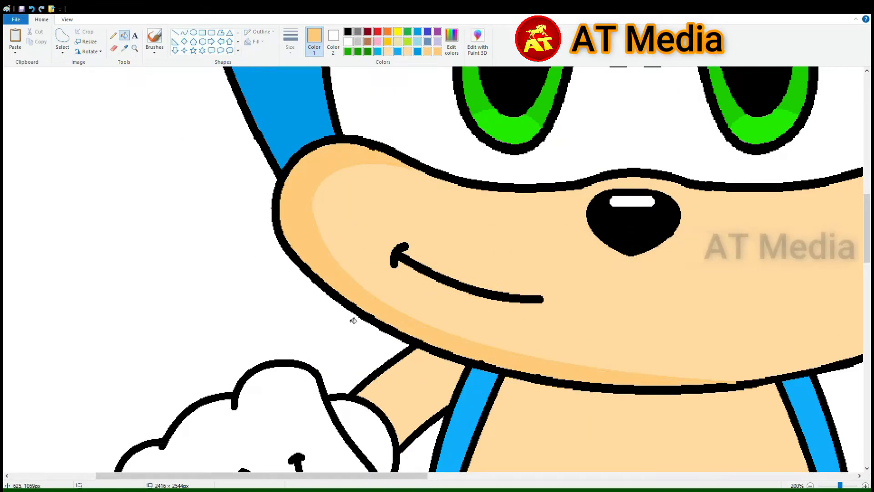
Step: Draw a curve around the nose's left side and fill the crescent with the darker peach
{"action": "left_click_drag", "start_coordinate": [616, 192], "coordinate": [630, 259]}
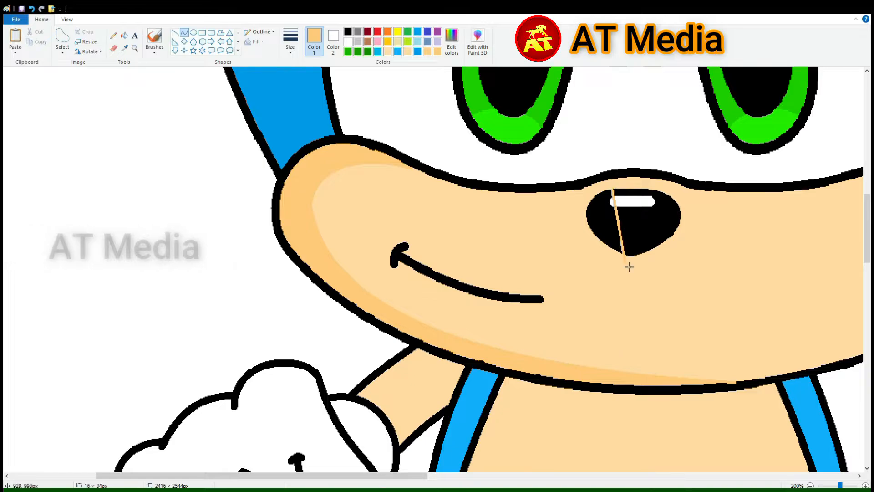
{"action": "left_click_drag", "start_coordinate": [612, 221], "coordinate": [546, 211]}
{"action": "left_click", "coordinate": [125, 35]}
{"action": "left_click", "coordinate": [579, 216]}
Step: Draw light gray shading curves inside the left eye's white along its upper, outer and lower edges
{"action": "scroll", "coordinate": [575, 273], "scroll_direction": "up", "scroll_amount": 2}
{"action": "scroll", "coordinate": [424, 174], "scroll_direction": "up", "scroll_amount": 1}
{"action": "left_click", "coordinate": [358, 41]}
{"action": "left_click", "coordinate": [185, 33]}
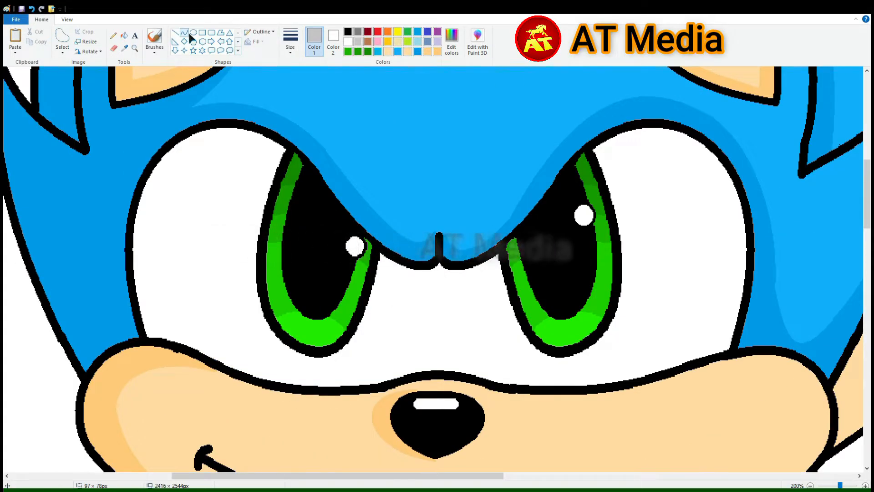
{"action": "left_click_drag", "start_coordinate": [283, 158], "coordinate": [159, 336]}
{"action": "left_click_drag", "start_coordinate": [191, 205], "coordinate": [173, 129]}
{"action": "left_click_drag", "start_coordinate": [108, 182], "coordinate": [122, 191]}
{"action": "left_click_drag", "start_coordinate": [153, 331], "coordinate": [302, 379]}
{"action": "left_click_drag", "start_coordinate": [201, 346], "coordinate": [194, 330]}
{"action": "left_click_drag", "start_coordinate": [237, 359], "coordinate": [238, 374]}
{"action": "left_click", "coordinate": [576, 272]}
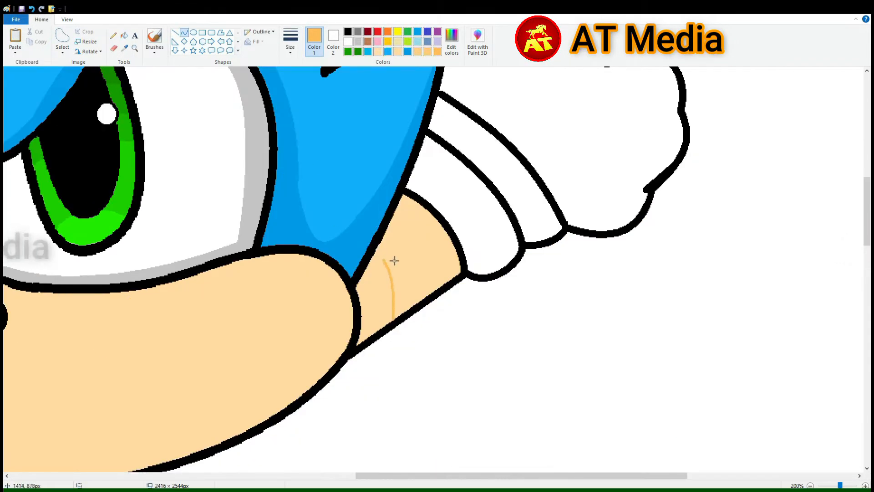
Step: Fill the part of the raised arm next to the cheek with the darker orange-peach shade
{"action": "left_click", "coordinate": [378, 265]}
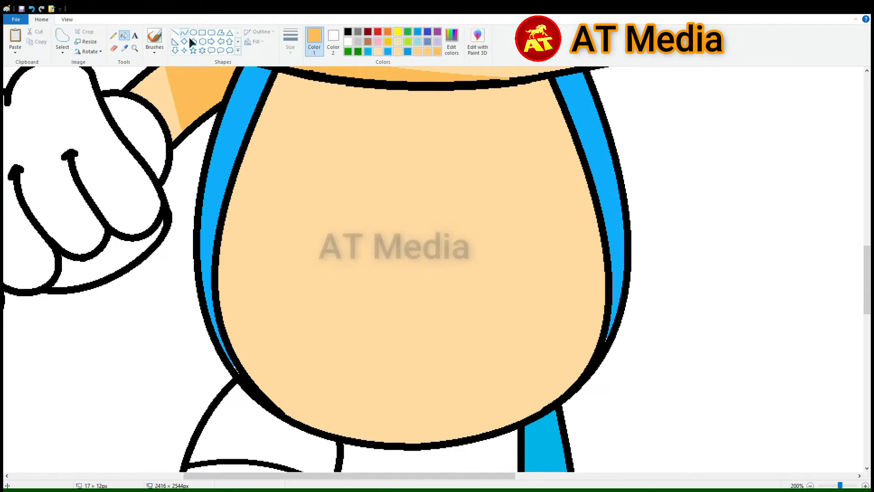
Step: Shade the belly's left, upper and lower edges with darker orange-peach and outline a pale highlight on its right side
{"action": "left_click_drag", "start_coordinate": [289, 141], "coordinate": [554, 403]}
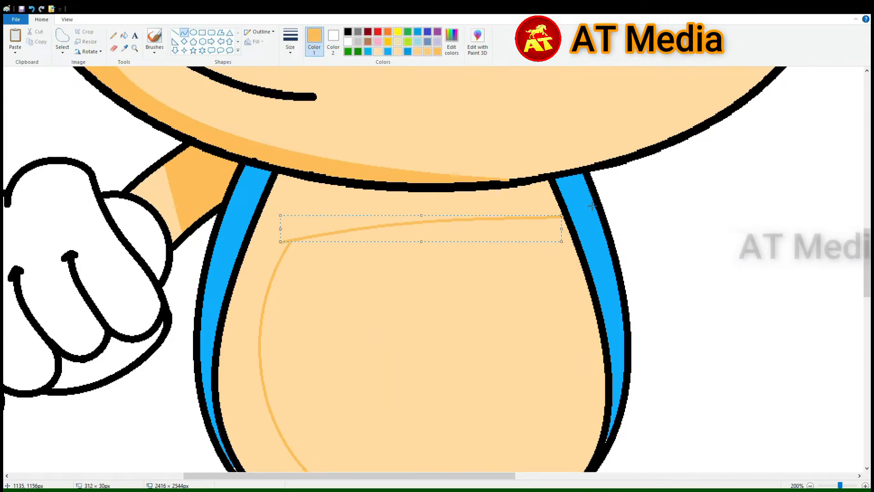
{"action": "left_click", "coordinate": [124, 35]}
{"action": "left_click", "coordinate": [341, 227]}
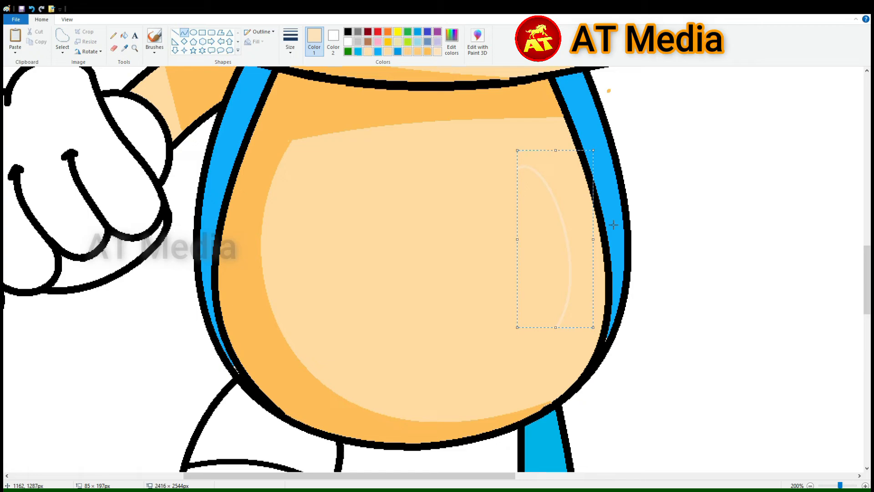
{"action": "left_click_drag", "start_coordinate": [595, 332], "coordinate": [545, 350]}
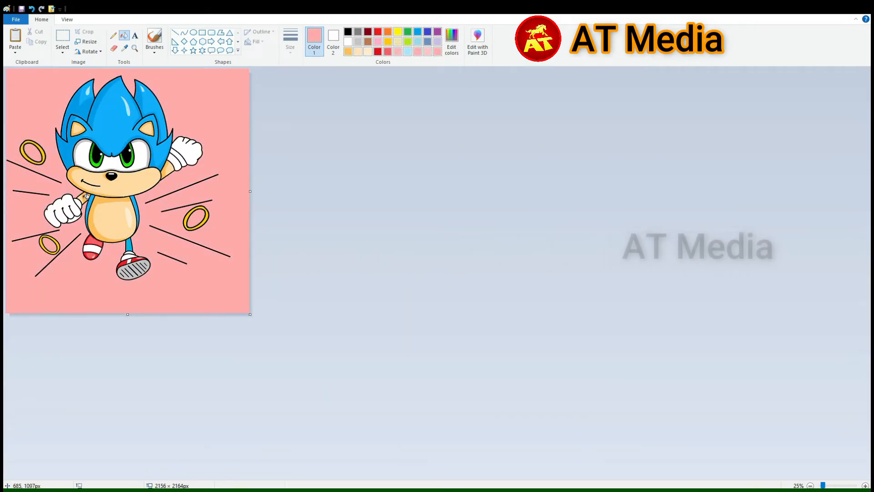
Step: Draw borderless hearts in a darker pink across the background's upper corners and along its right side
{"action": "scroll", "coordinate": [86, 195], "scroll_direction": "up", "scroll_amount": 1}
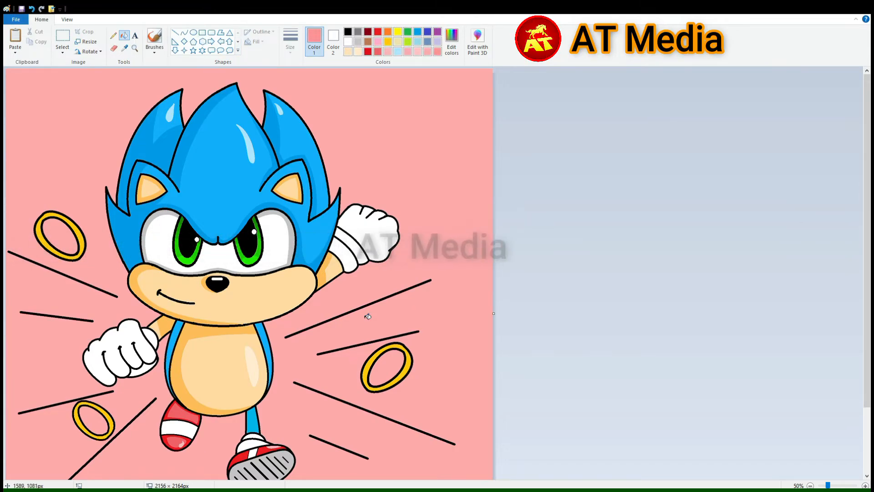
{"action": "left_click", "coordinate": [176, 51]}
{"action": "left_click", "coordinate": [334, 41]}
{"action": "left_click", "coordinate": [438, 52]}
{"action": "mouse_move", "coordinate": [370, 101]}
{"action": "left_mouse_down"}
{"action": "mouse_move", "coordinate": [411, 133]}
{"action": "mouse_move", "coordinate": [449, 196]}
{"action": "left_mouse_up"}
{"action": "left_click_drag", "start_coordinate": [26, 97], "coordinate": [66, 125]}
{"action": "left_click_drag", "start_coordinate": [31, 159], "coordinate": [73, 191]}
{"action": "left_click_drag", "start_coordinate": [426, 358], "coordinate": [468, 392]}
{"action": "mouse_move", "coordinate": [434, 236]}
{"action": "left_mouse_down"}
{"action": "mouse_move", "coordinate": [473, 267]}
{"action": "mouse_move", "coordinate": [474, 318]}
{"action": "left_mouse_up"}
{"action": "left_click_drag", "start_coordinate": [333, 141], "coordinate": [374, 178]}
{"action": "left_click_drag", "start_coordinate": [430, 85], "coordinate": [475, 120]}
Step: Draw more darker pink hearts along the lower part of the background below the feet
{"action": "scroll", "coordinate": [387, 318], "scroll_direction": "down", "scroll_amount": 3}
{"action": "left_click_drag", "start_coordinate": [386, 390], "coordinate": [436, 432]}
{"action": "left_click_drag", "start_coordinate": [86, 414], "coordinate": [133, 450]}
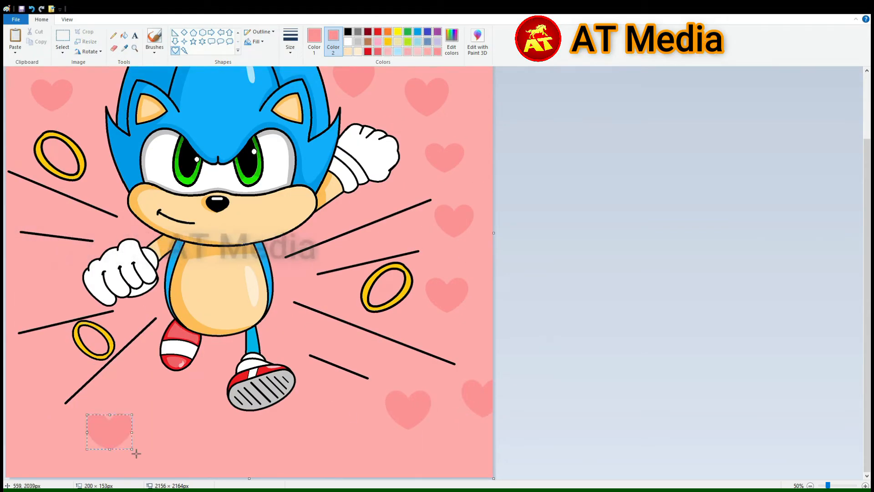
{"action": "left_click_drag", "start_coordinate": [178, 419], "coordinate": [227, 461]}
{"action": "mouse_move", "coordinate": [299, 421]}
{"action": "left_mouse_down"}
{"action": "mouse_move", "coordinate": [347, 462]}
{"action": "mouse_move", "coordinate": [426, 480]}
{"action": "left_mouse_up"}
{"action": "left_click_drag", "start_coordinate": [402, 460], "coordinate": [433, 468]}
{"action": "left_click_drag", "start_coordinate": [246, 453], "coordinate": [288, 485]}
{"action": "left_click_drag", "start_coordinate": [12, 441], "coordinate": [60, 481]}
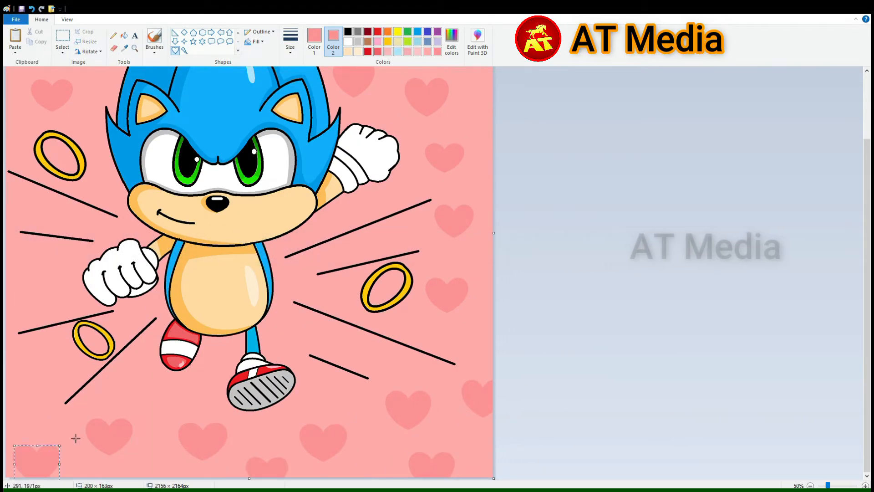
Step: Add darker pink hearts along the background's left edge and smaller ones between the motion lines beside the body
{"action": "left_click_drag", "start_coordinate": [11, 359], "coordinate": [60, 402]}
{"action": "mouse_move", "coordinate": [14, 261]}
{"action": "left_mouse_down"}
{"action": "mouse_move", "coordinate": [59, 301]}
{"action": "mouse_move", "coordinate": [54, 306]}
{"action": "left_mouse_up"}
{"action": "scroll", "coordinate": [63, 264], "scroll_direction": "up", "scroll_amount": 3}
{"action": "left_click_drag", "start_coordinate": [88, 77], "coordinate": [134, 114]}
{"action": "left_click_drag", "start_coordinate": [81, 119], "coordinate": [117, 149]}
{"action": "left_click_drag", "start_coordinate": [345, 277], "coordinate": [377, 300]}
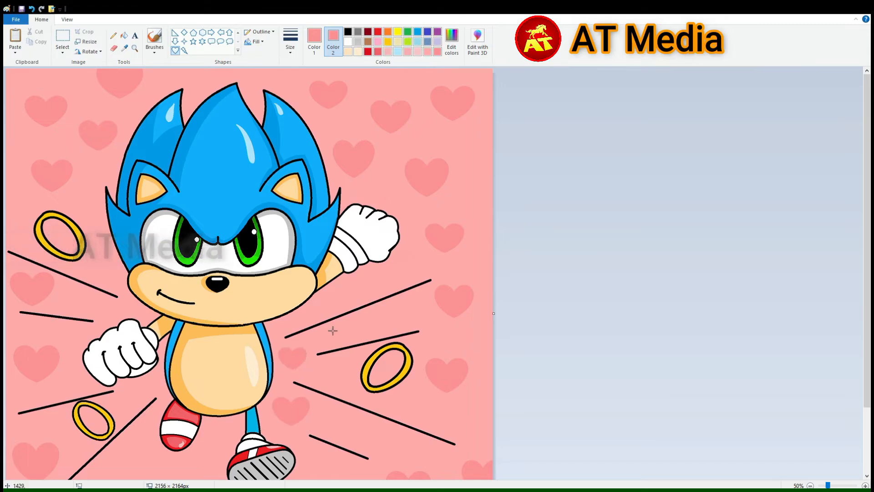
{"action": "left_click_drag", "start_coordinate": [278, 347], "coordinate": [308, 369]}
{"action": "scroll", "coordinate": [314, 355], "scroll_direction": "down", "scroll_amount": 3}
{"action": "left_click_drag", "start_coordinate": [350, 342], "coordinate": [379, 362]}
{"action": "scroll", "coordinate": [203, 316], "scroll_direction": "up", "scroll_amount": 3}
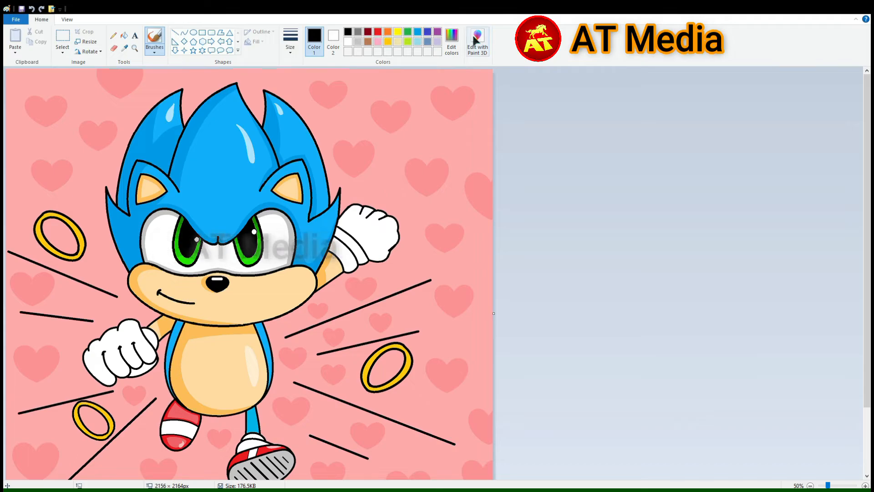
Step: Shade around the finger creases and knuckles of the left gloved fist with light gray curves and fills
{"action": "left_click", "coordinate": [184, 33]}
{"action": "left_click", "coordinate": [358, 42]}
{"action": "scroll", "coordinate": [318, 291], "scroll_direction": "up", "scroll_amount": 2}
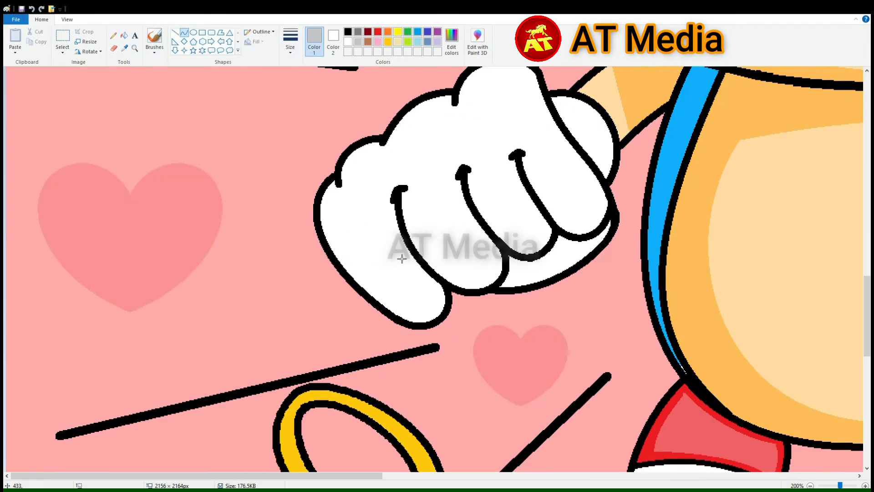
{"action": "left_click_drag", "start_coordinate": [436, 299], "coordinate": [411, 206]}
{"action": "mouse_move", "coordinate": [405, 246]}
{"action": "left_mouse_down"}
{"action": "mouse_move", "coordinate": [381, 209]}
{"action": "mouse_move", "coordinate": [415, 172]}
{"action": "mouse_move", "coordinate": [423, 176]}
{"action": "left_mouse_up"}
{"action": "left_click_drag", "start_coordinate": [410, 207], "coordinate": [482, 288]}
{"action": "left_click_drag", "start_coordinate": [424, 246], "coordinate": [409, 247]}
{"action": "left_click_drag", "start_coordinate": [448, 281], "coordinate": [454, 294]}
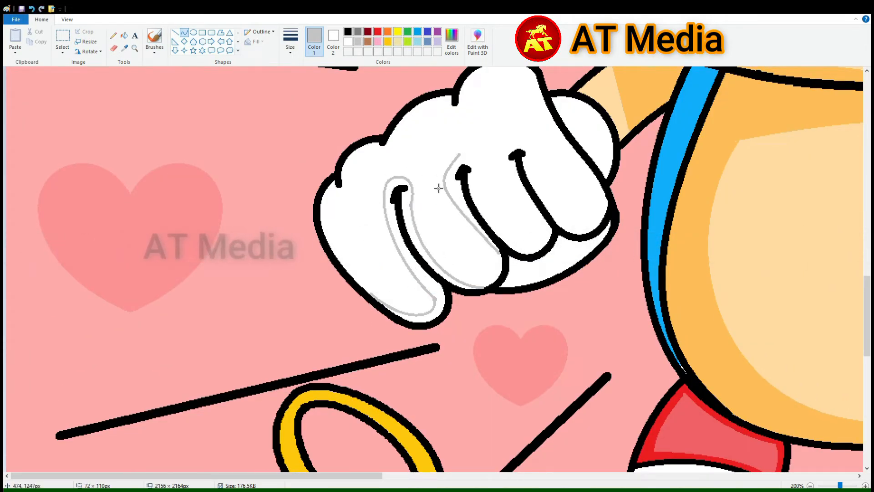
{"action": "mouse_move", "coordinate": [463, 186]}
{"action": "left_mouse_down"}
{"action": "mouse_move", "coordinate": [496, 212]}
{"action": "mouse_move", "coordinate": [484, 201]}
{"action": "left_mouse_up"}
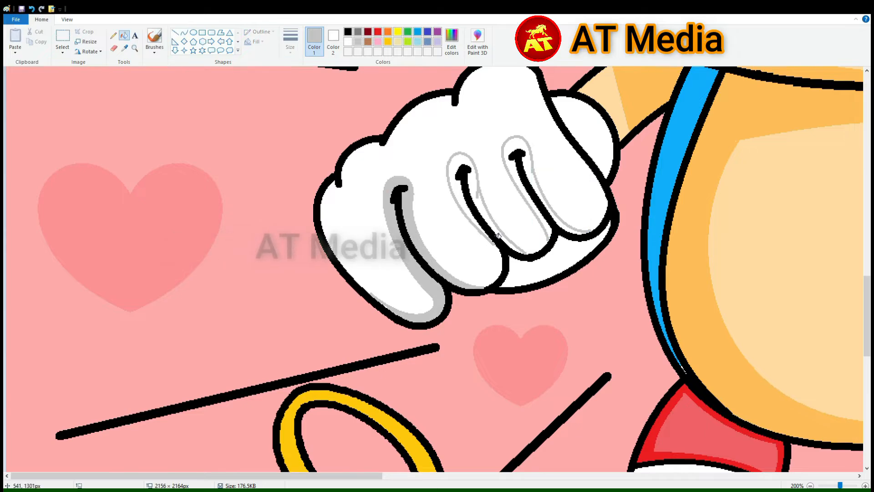
{"action": "scroll", "coordinate": [419, 172], "scroll_direction": "up", "scroll_amount": 5}
{"action": "left_click_drag", "start_coordinate": [338, 291], "coordinate": [327, 338]}
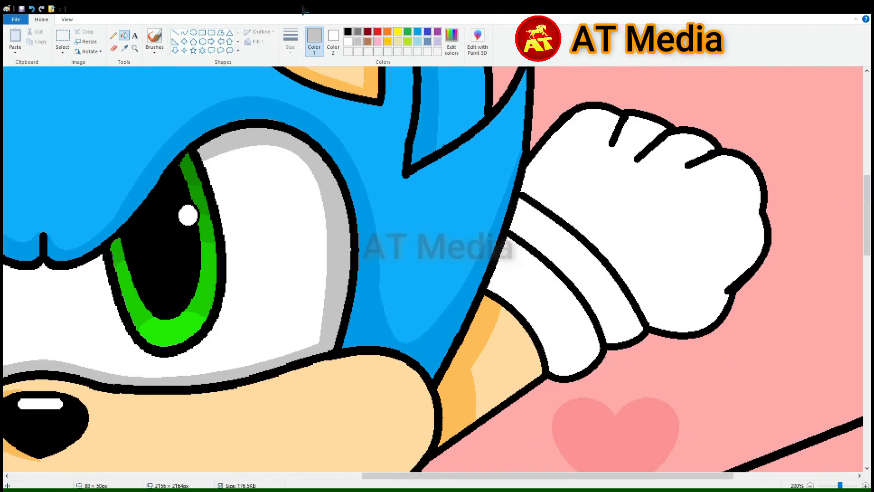
Step: Draw light gray shading curves just inside the outline of the raised glove's fingers and thumb
{"action": "left_click", "coordinate": [187, 36]}
{"action": "mouse_move", "coordinate": [531, 196]}
{"action": "left_mouse_down"}
{"action": "mouse_move", "coordinate": [614, 131]}
{"action": "mouse_move", "coordinate": [588, 103]}
{"action": "left_mouse_up"}
{"action": "left_click_drag", "start_coordinate": [625, 131], "coordinate": [652, 136]}
{"action": "left_click_drag", "start_coordinate": [639, 130], "coordinate": [641, 117]}
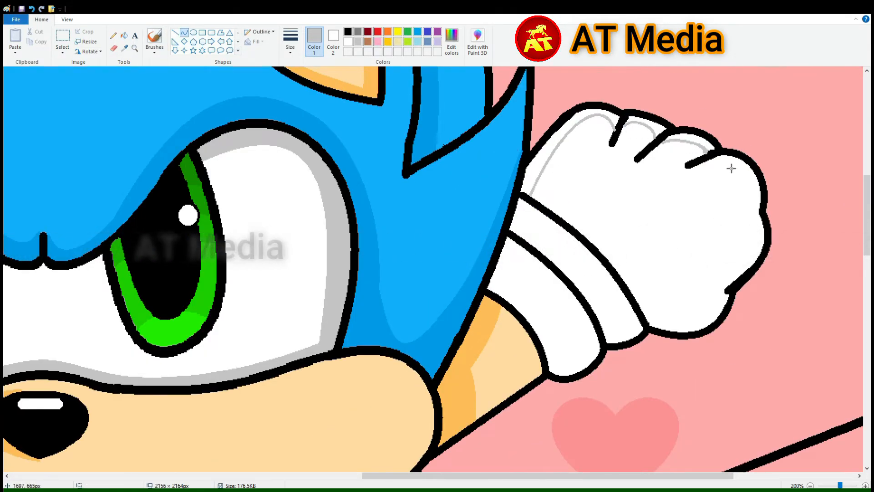
{"action": "left_click_drag", "start_coordinate": [662, 327], "coordinate": [652, 326]}
{"action": "left_click_drag", "start_coordinate": [685, 308], "coordinate": [718, 322]}
Step: Fill the strips between the raised glove's outline and its shading curves with light gray
{"action": "left_click", "coordinate": [124, 36]}
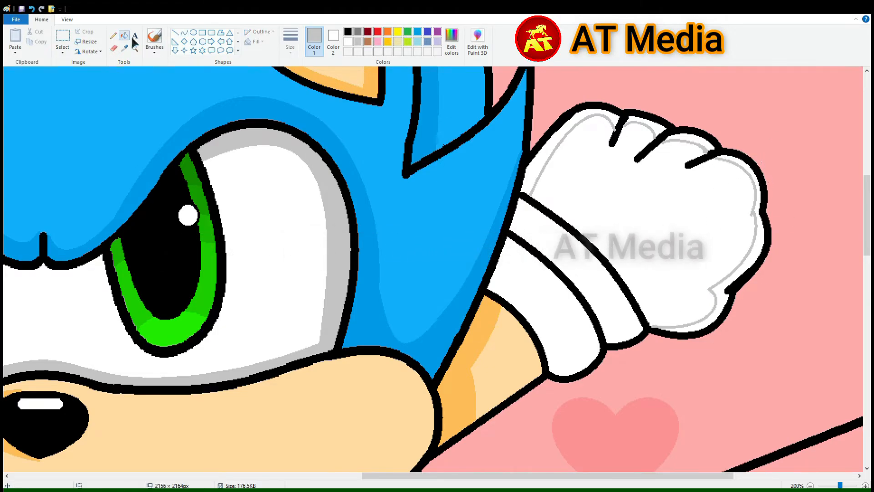
{"action": "left_click", "coordinate": [554, 140]}
{"action": "left_click", "coordinate": [647, 123]}
{"action": "left_click", "coordinate": [693, 138]}
{"action": "left_click", "coordinate": [744, 166]}
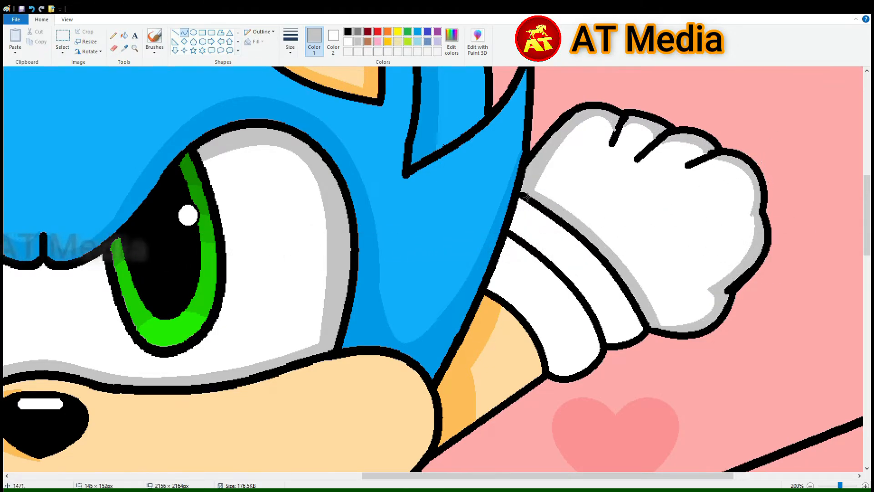
Step: Outline and fill light gray shading around the raised glove's upper cuff band and start the shading on the lower band
{"action": "left_click_drag", "start_coordinate": [525, 218], "coordinate": [614, 345]}
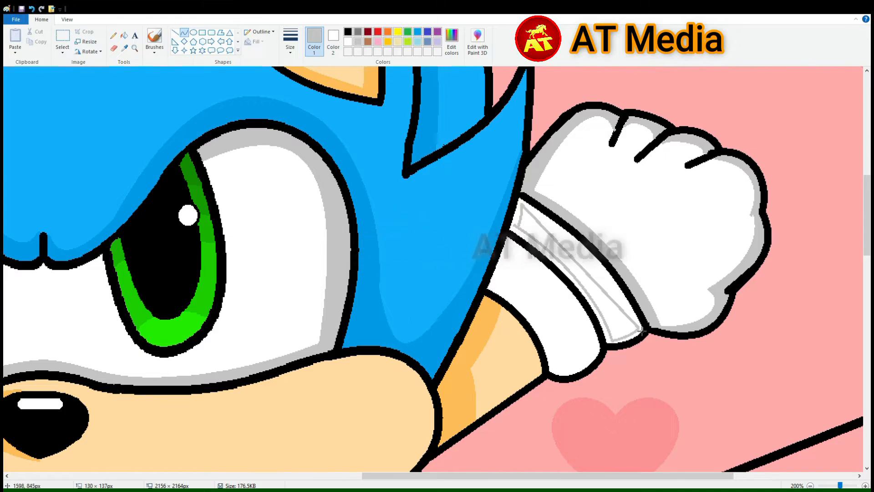
{"action": "left_click", "coordinate": [587, 245]}
{"action": "left_click", "coordinate": [606, 264]}
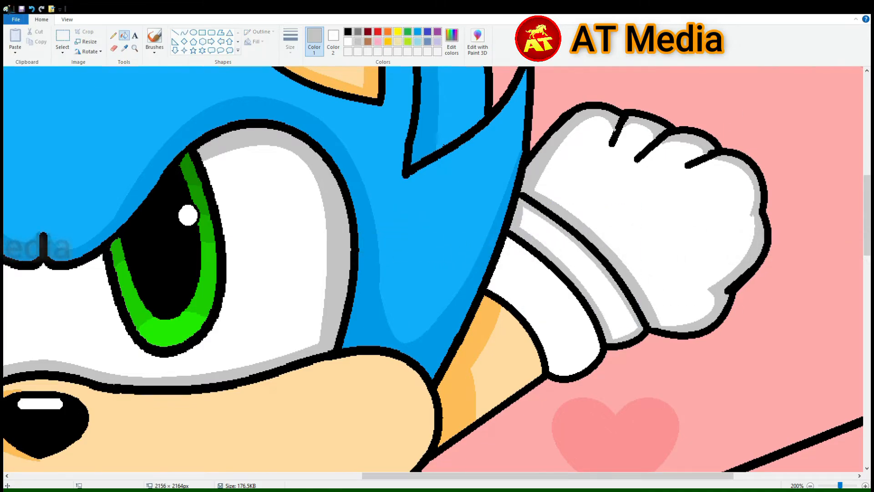
{"action": "left_click_drag", "start_coordinate": [510, 248], "coordinate": [569, 323]}
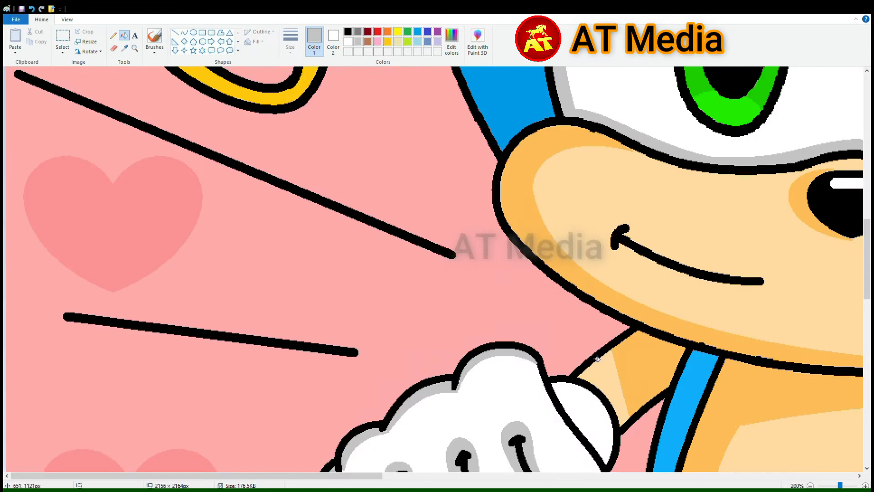
Step: Add light gray shading to the white sock cuff above the red shoe
{"action": "scroll", "coordinate": [598, 359], "scroll_direction": "down", "scroll_amount": 3}
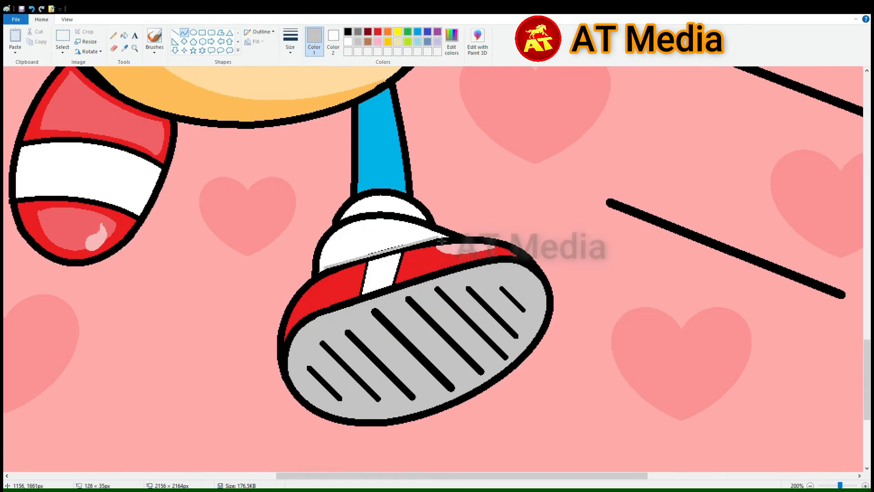
{"action": "left_click_drag", "start_coordinate": [442, 241], "coordinate": [395, 223]}
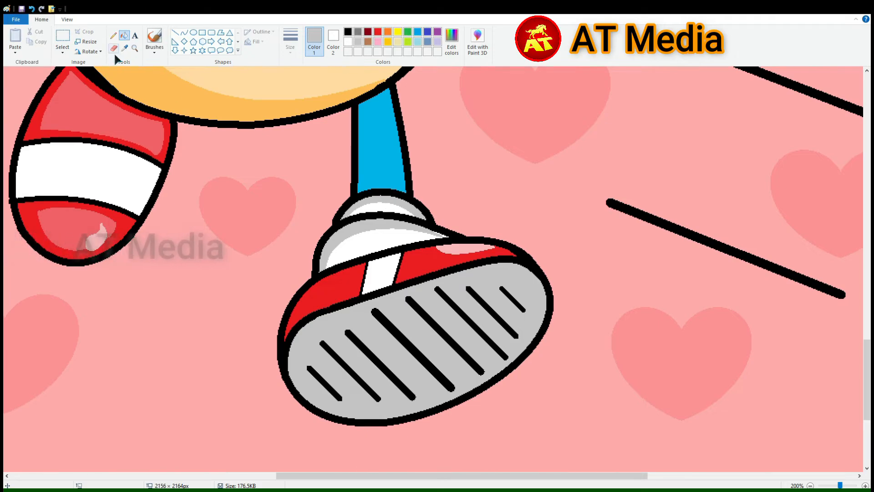
Step: Fill the shoe sole with a lighter gray and draw dark gray shadow lines alongside the black tread lines
{"action": "left_click", "coordinate": [409, 358]}
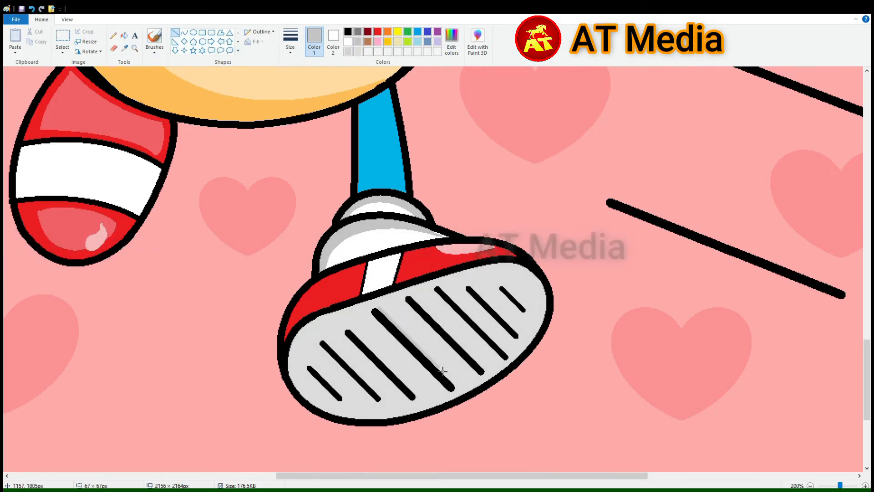
{"action": "left_click", "coordinate": [358, 31]}
{"action": "left_click_drag", "start_coordinate": [438, 287], "coordinate": [515, 355]}
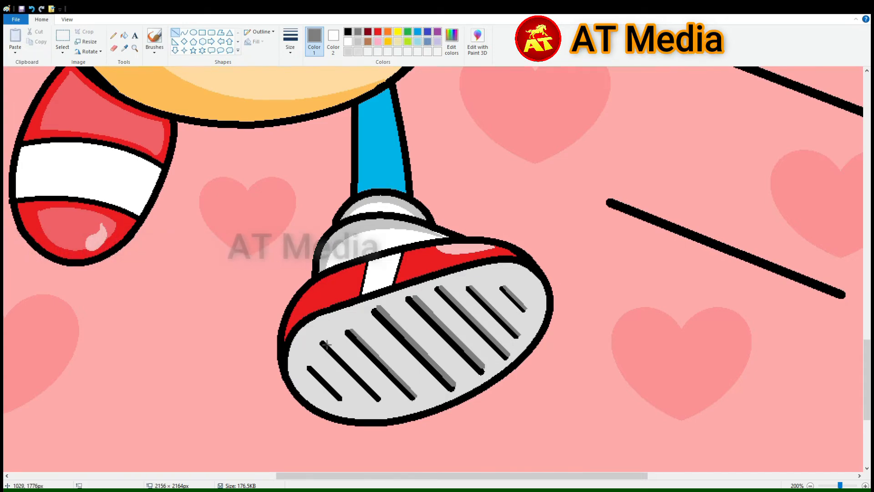
{"action": "scroll", "coordinate": [336, 388], "scroll_direction": "down", "scroll_amount": 2}
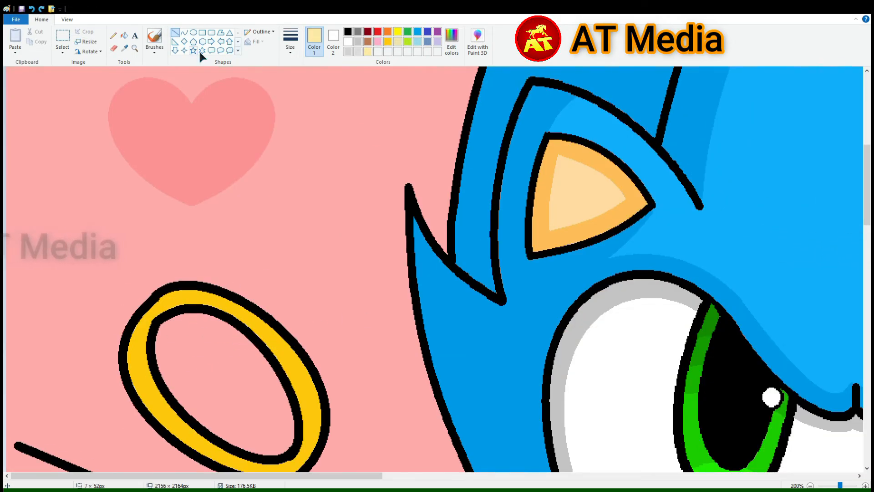
Step: Draw a pale yellow curved highlight along the upper-left band of the gold ring beside the hedgehog's head with the Curve tool
{"action": "left_click", "coordinate": [183, 32]}
{"action": "left_click_drag", "start_coordinate": [162, 405], "coordinate": [275, 341]}
{"action": "left_click_drag", "start_coordinate": [200, 374], "coordinate": [104, 318]}
{"action": "left_click_drag", "start_coordinate": [182, 324], "coordinate": [155, 242]}
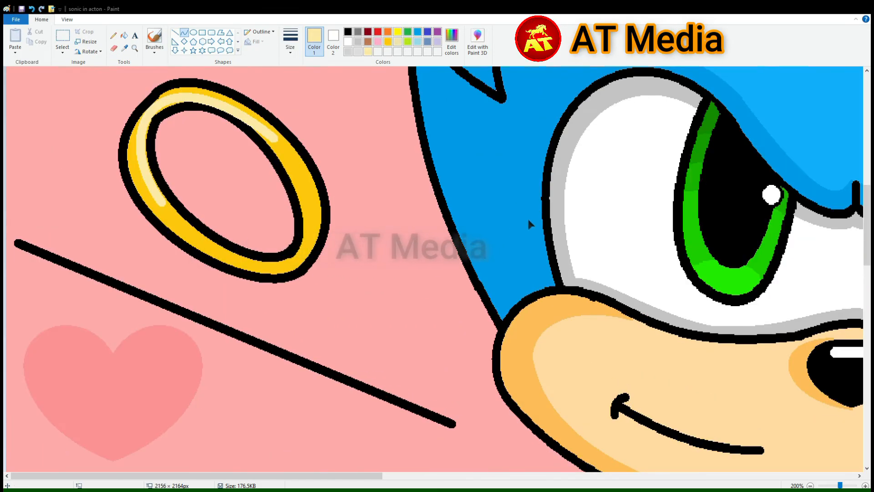